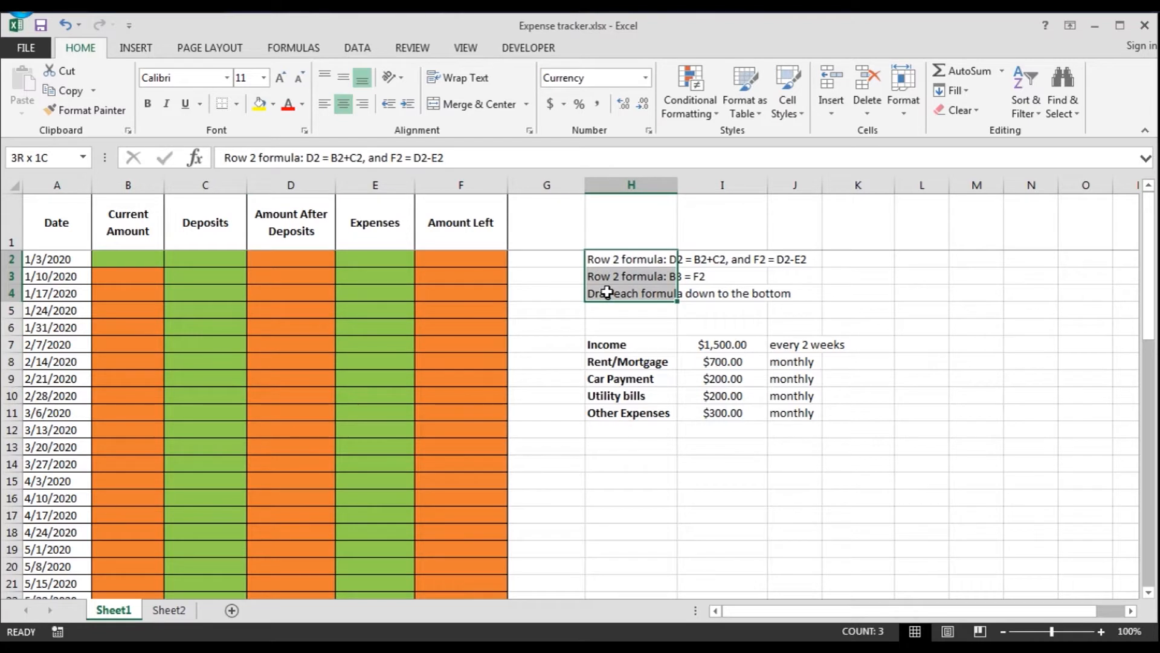
click(58, 221)
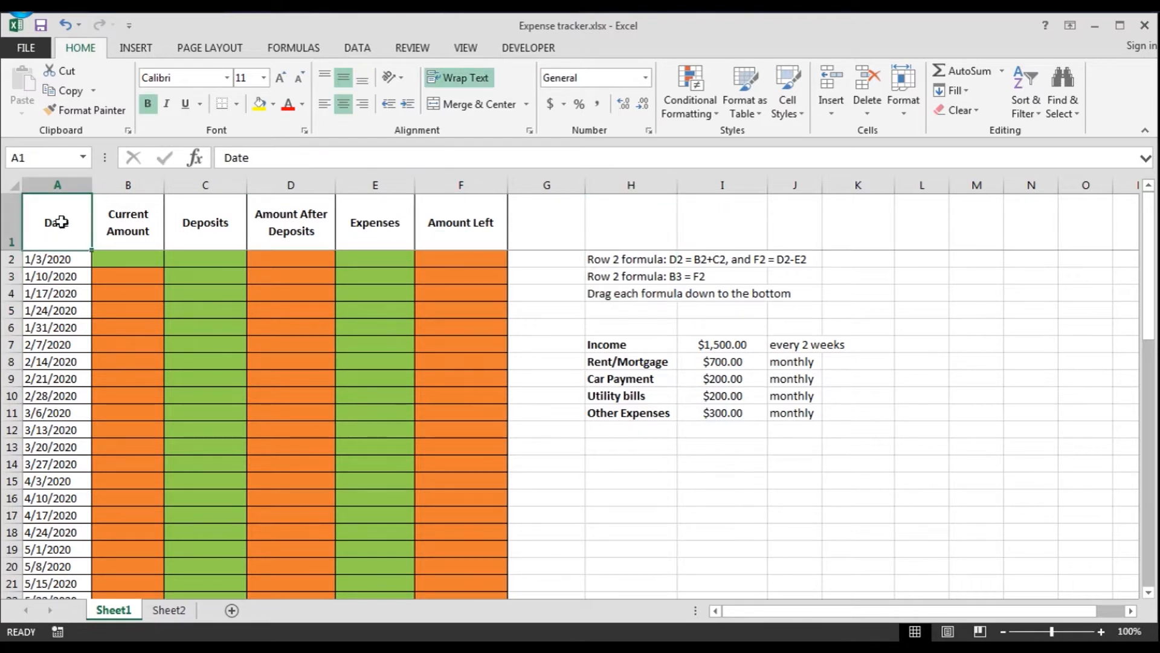
click(458, 224)
drag(457, 224, 47, 566)
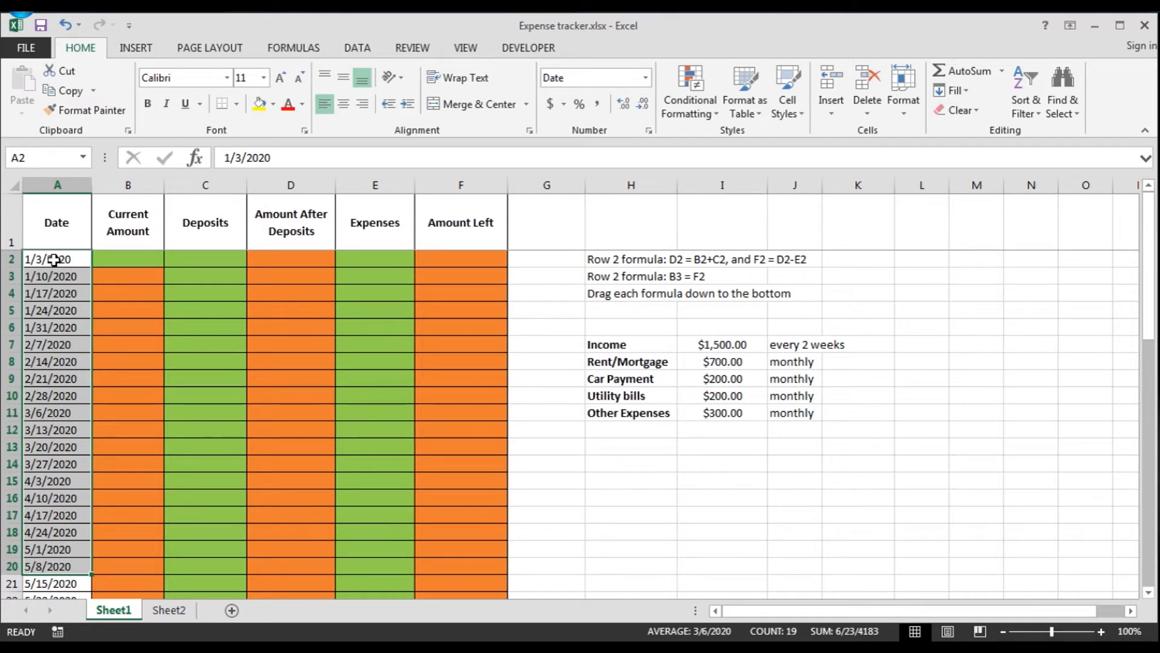
click(54, 260)
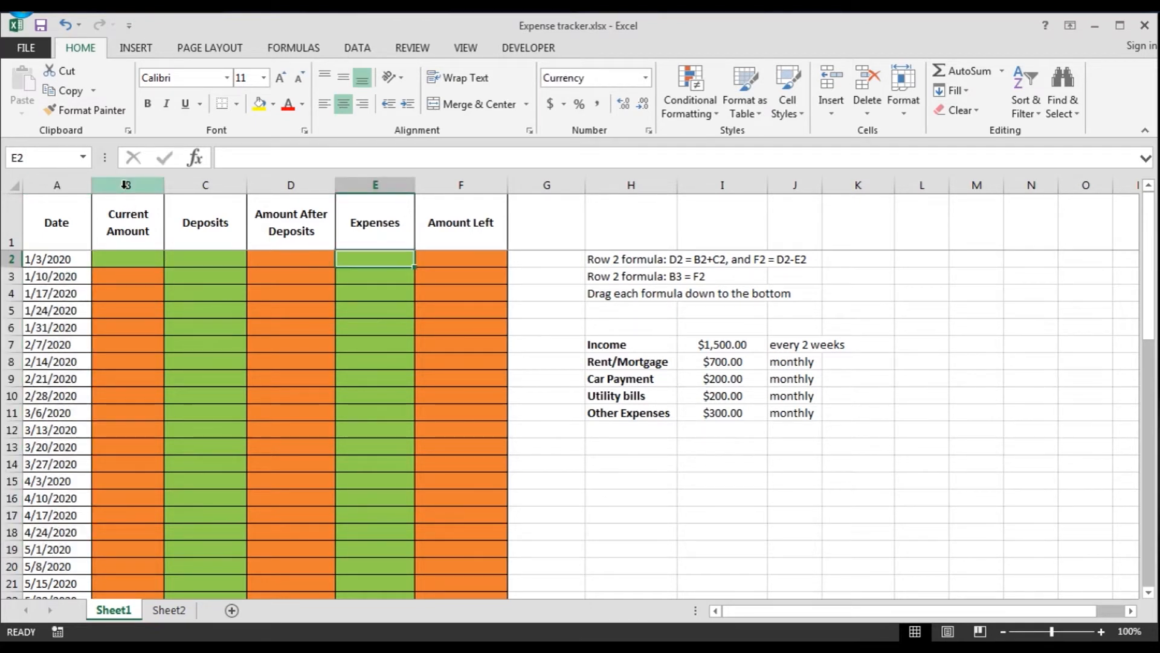
Format the Current Amount through Amount Left columns (B to F) as Currency
drag(126, 184, 442, 188)
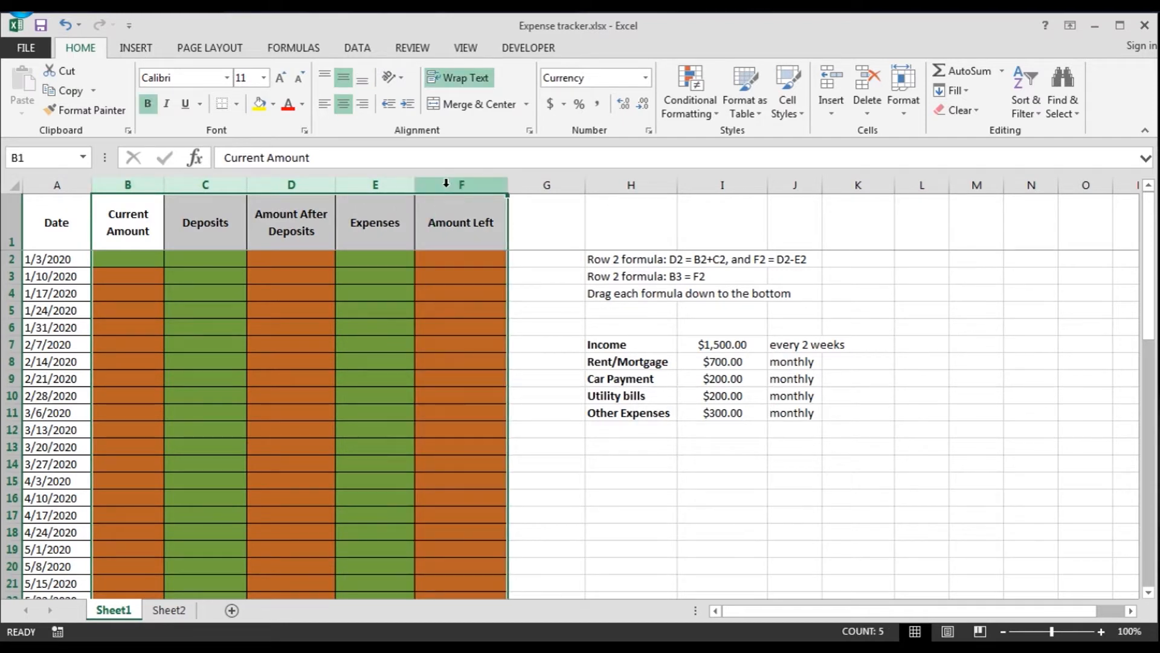
click(647, 81)
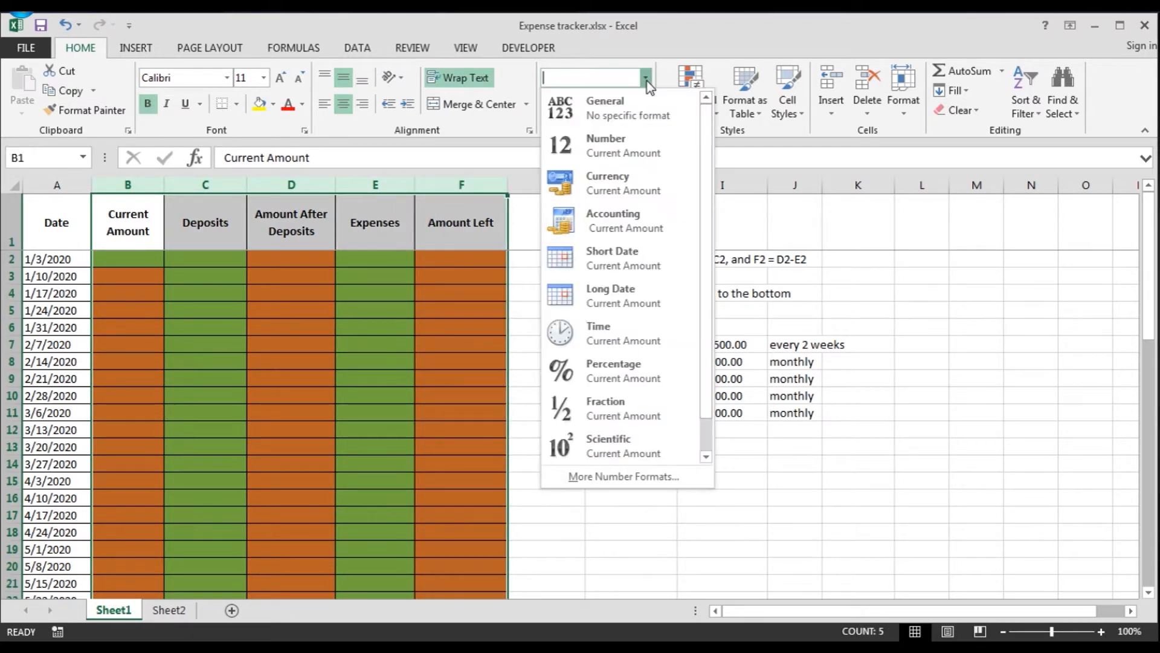
click(606, 188)
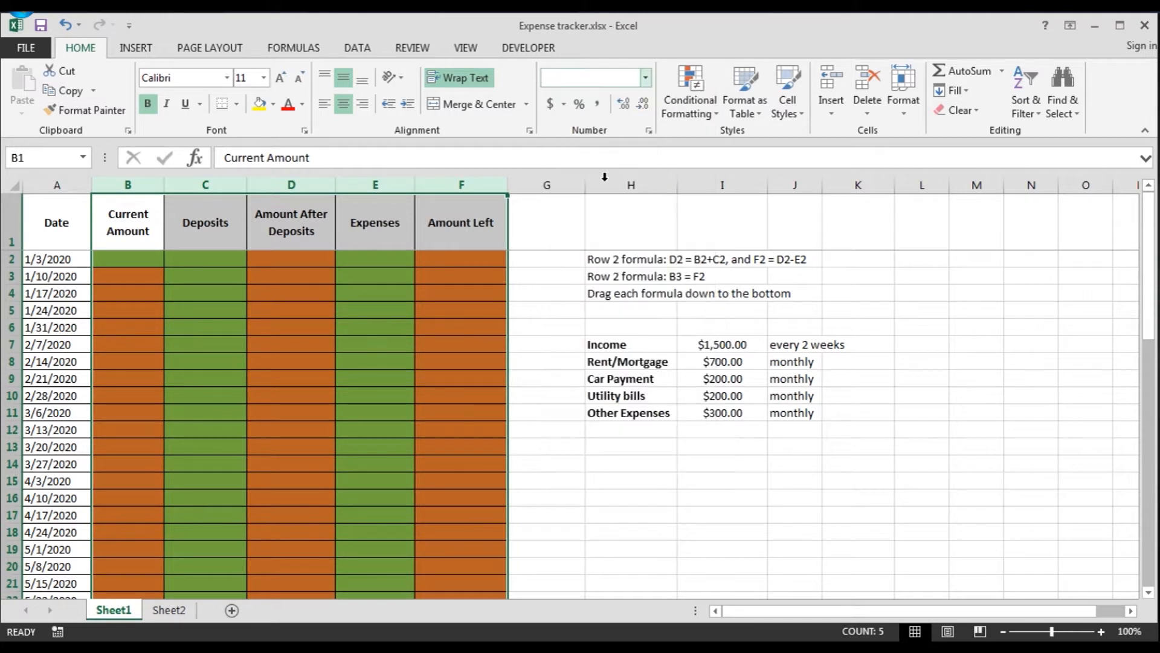
click(130, 260)
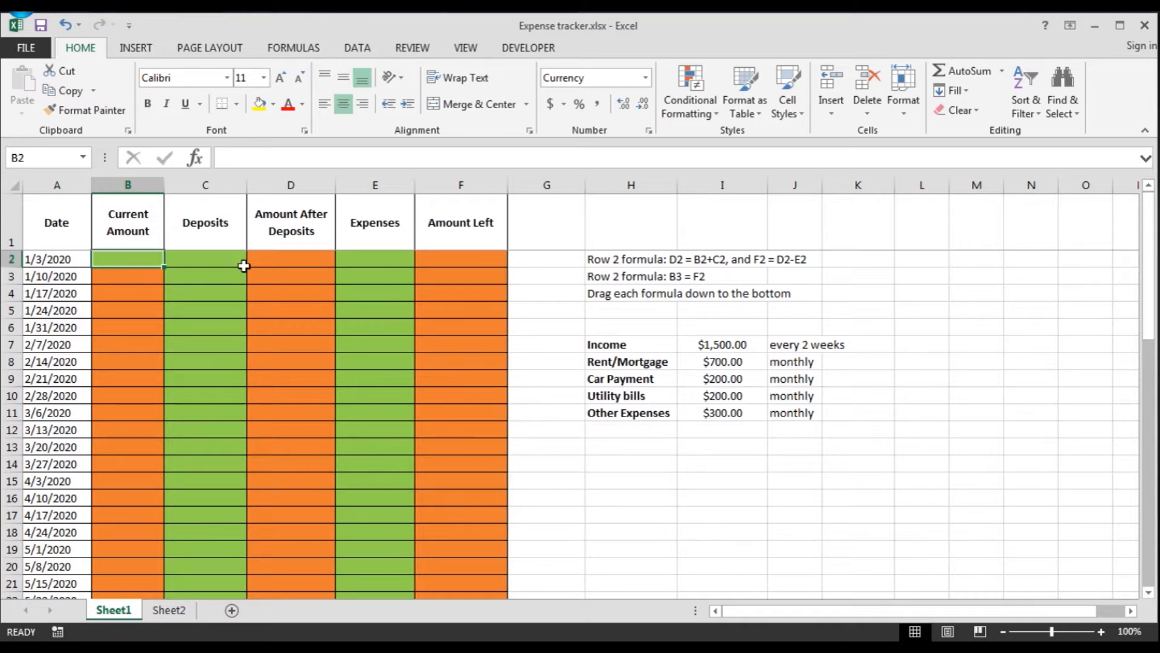
Enter the formula =B2+C2 in cell D2 to calculate the Amount After Deposits for 1/3/2020
click(274, 259)
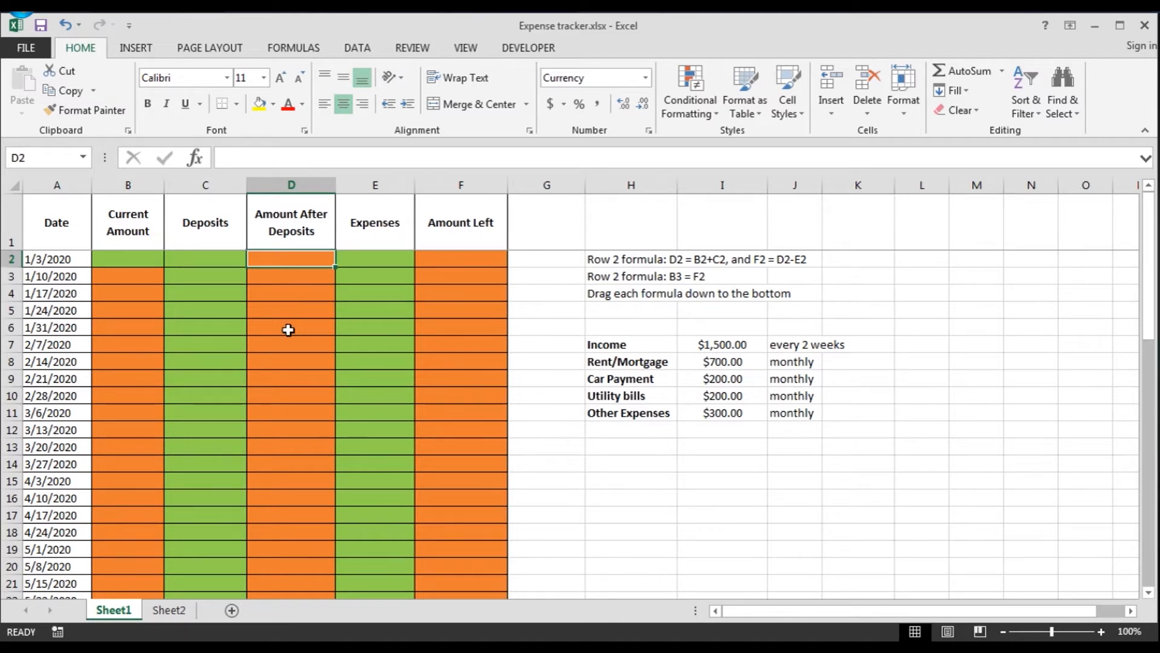
text(=)
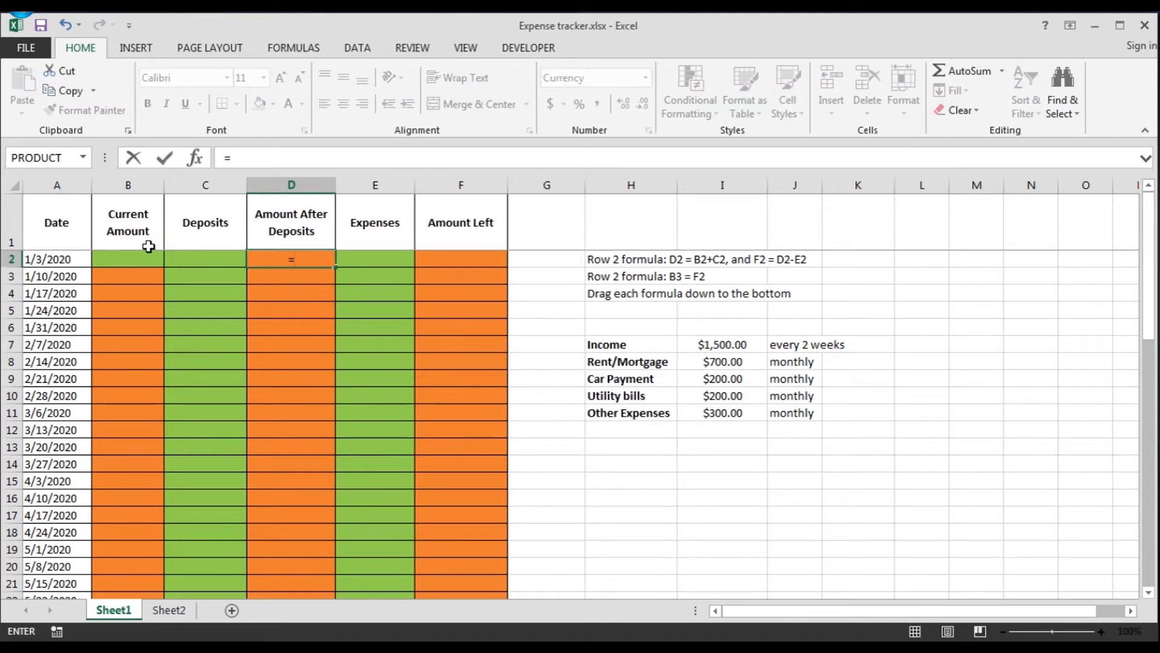
click(121, 258)
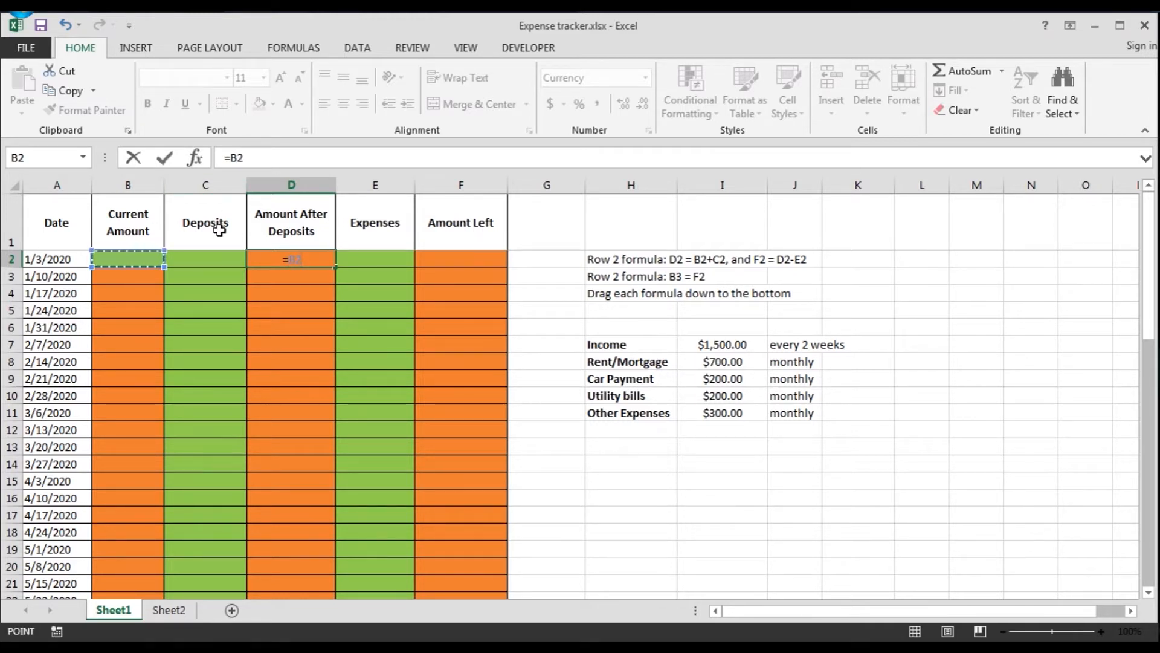
text(+)
click(210, 260)
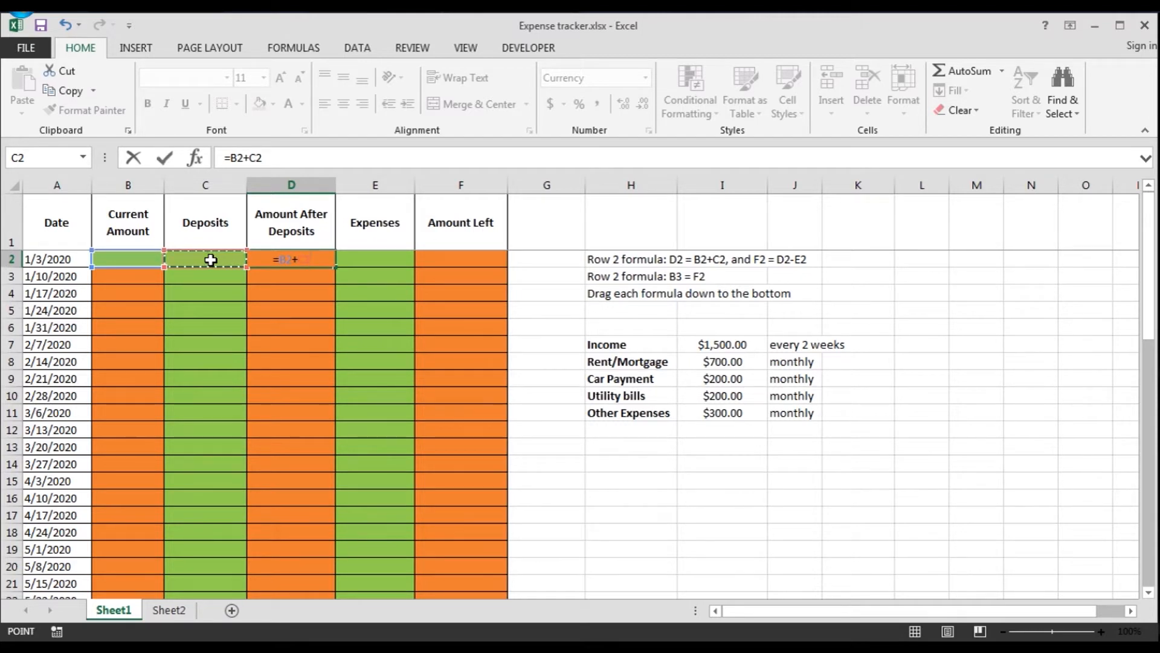
key(Return)
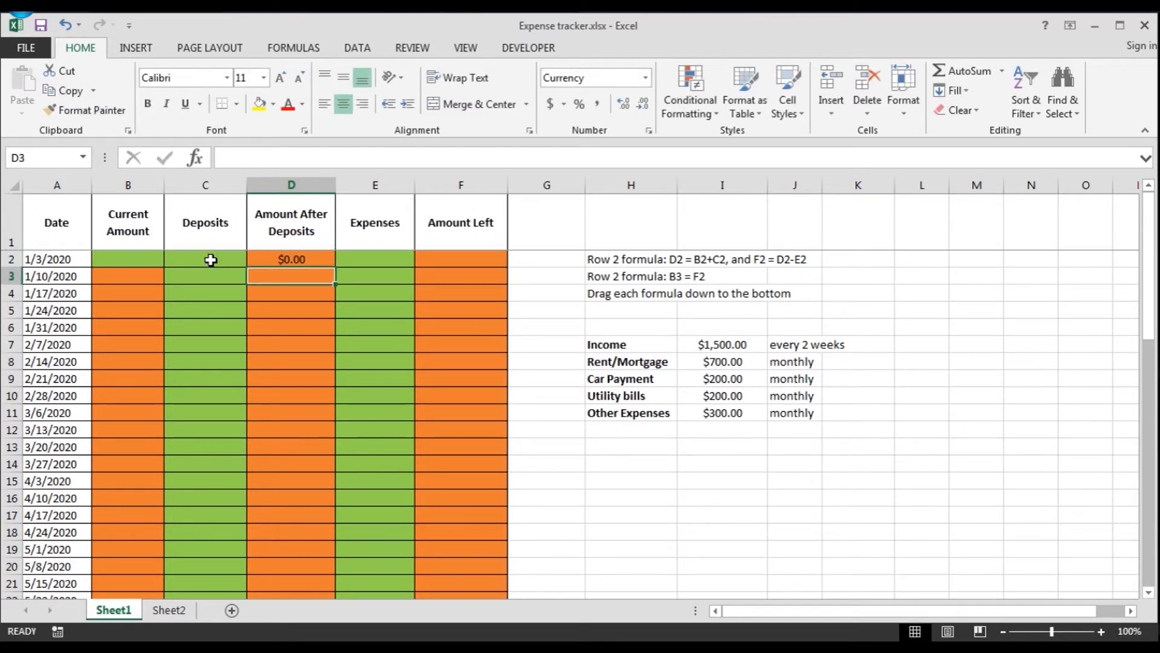
click(281, 260)
drag(158, 258, 187, 254)
click(276, 260)
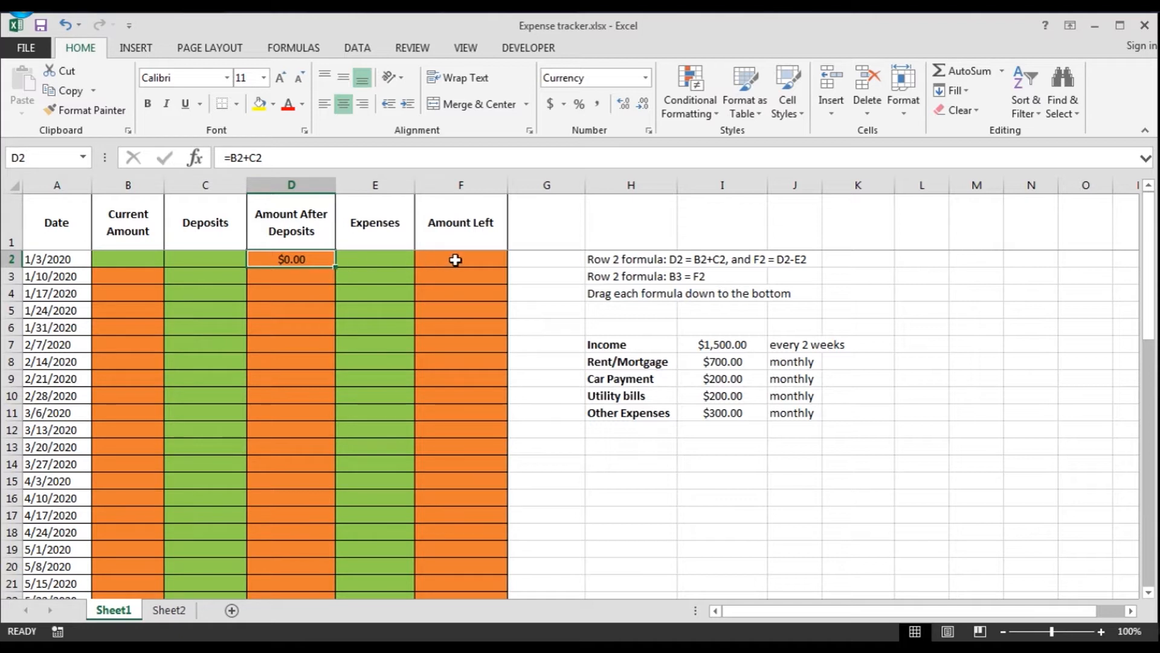
Enter the formula =D2-E2 in cell F2 to calculate the Amount Left for 1/3/2020
click(456, 260)
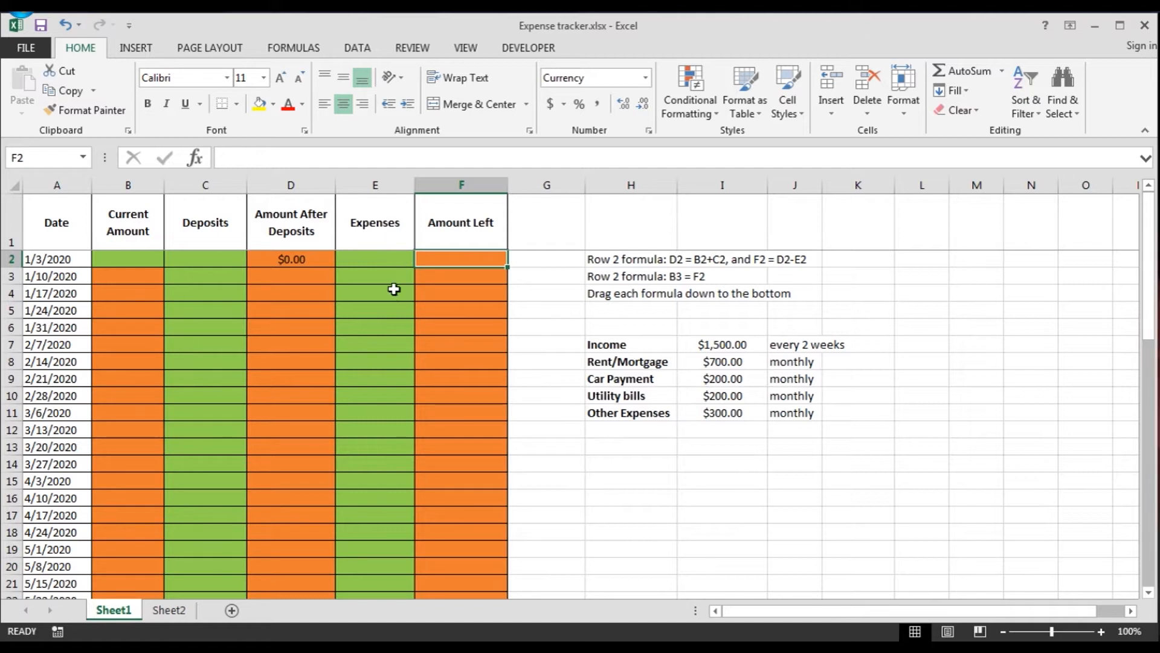
text(=)
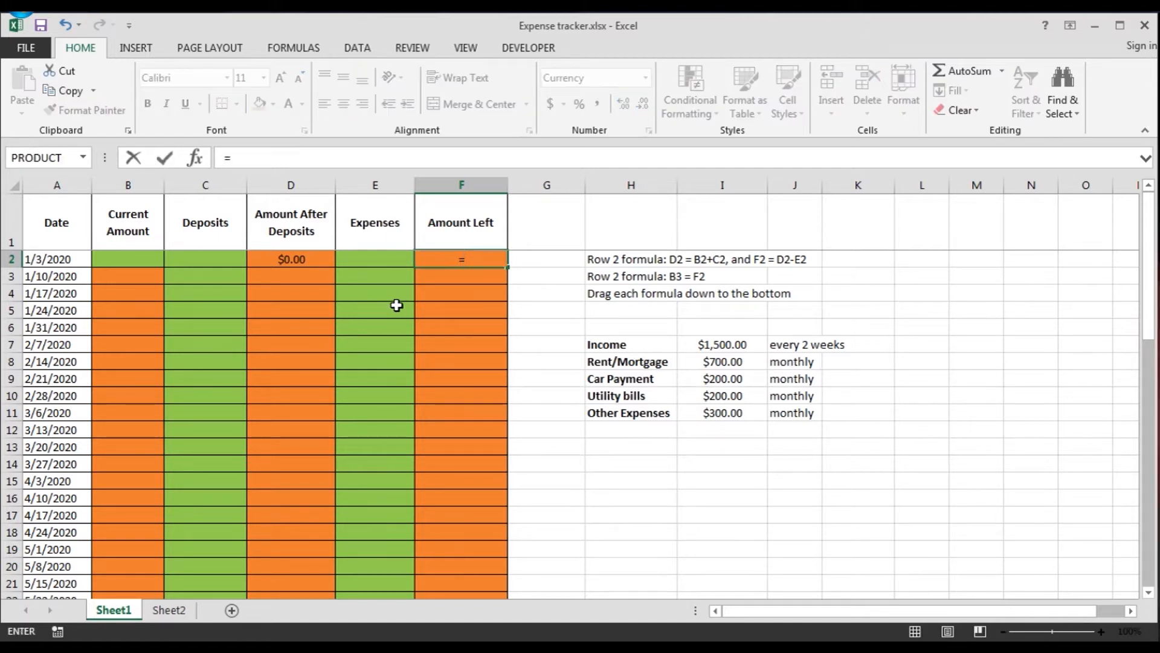
click(303, 259)
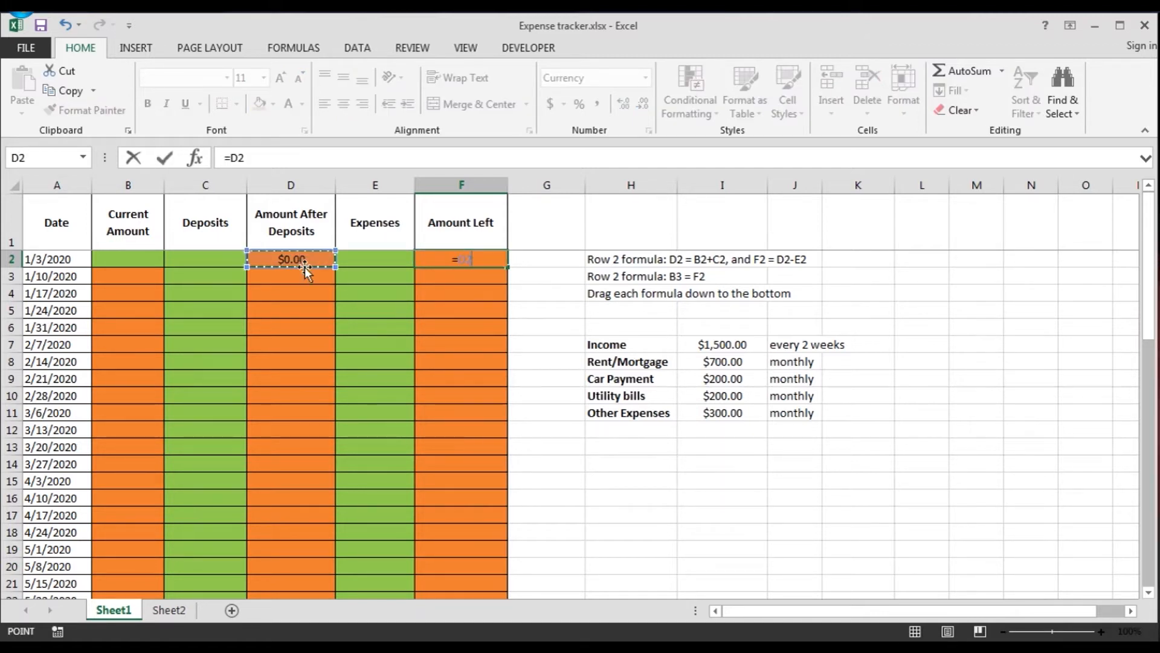
text(-)
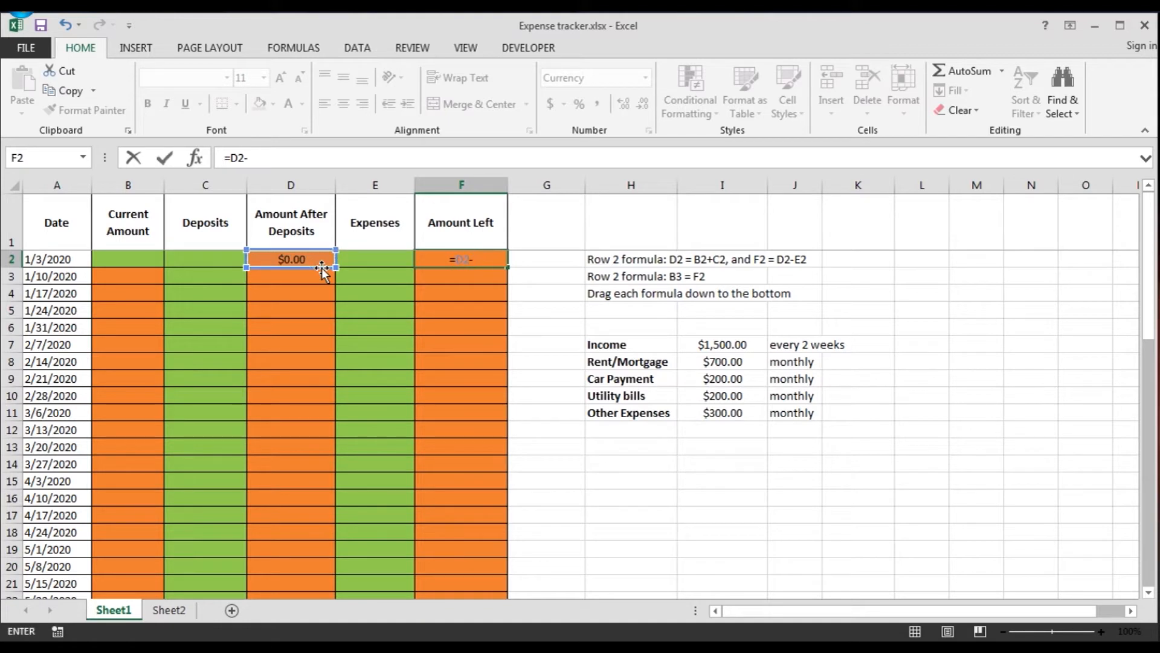
click(378, 258)
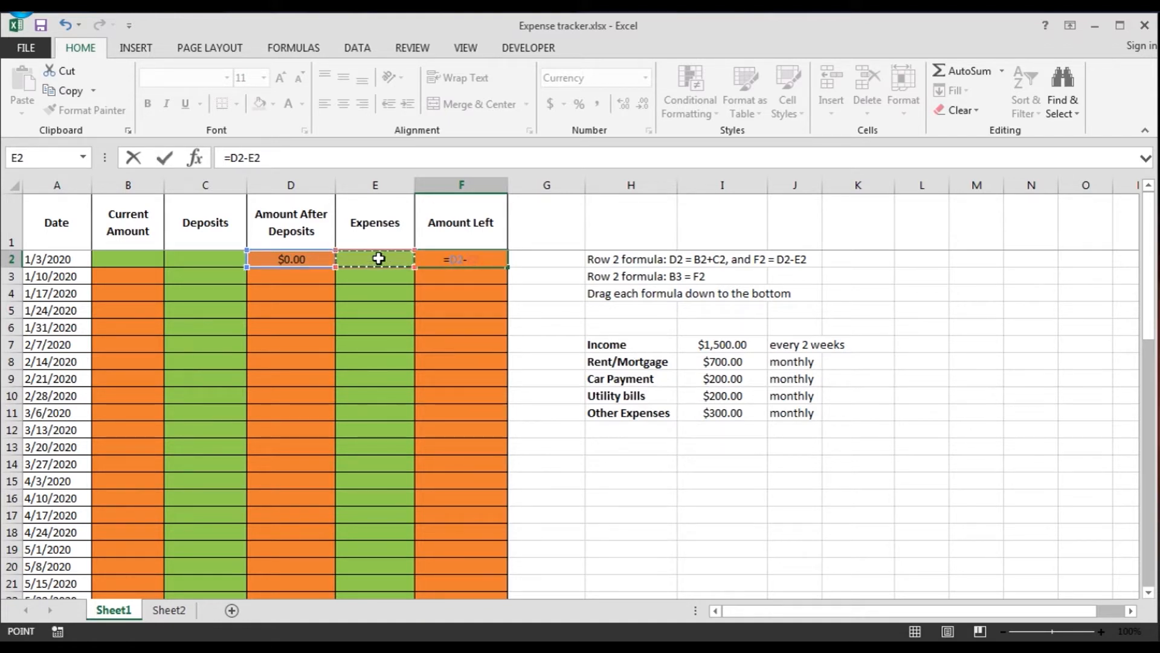
key(Return)
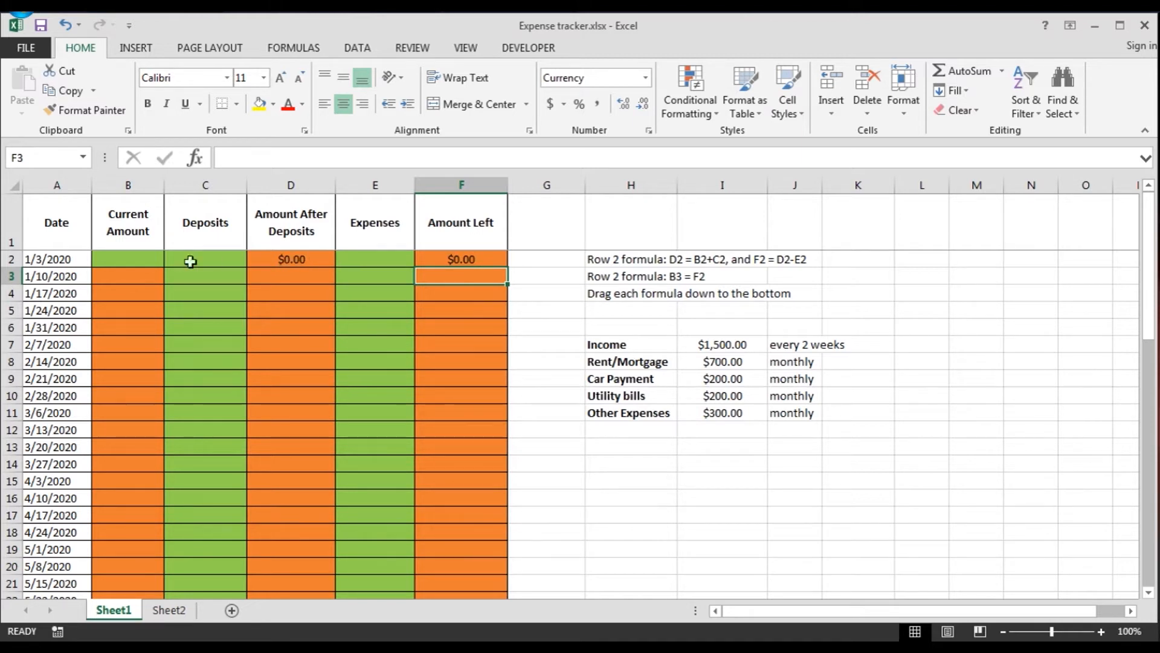
Enter a Current Amount of 5000 and a Deposits value of 500 in the 1/3/2020 row
click(148, 258)
text(5000)
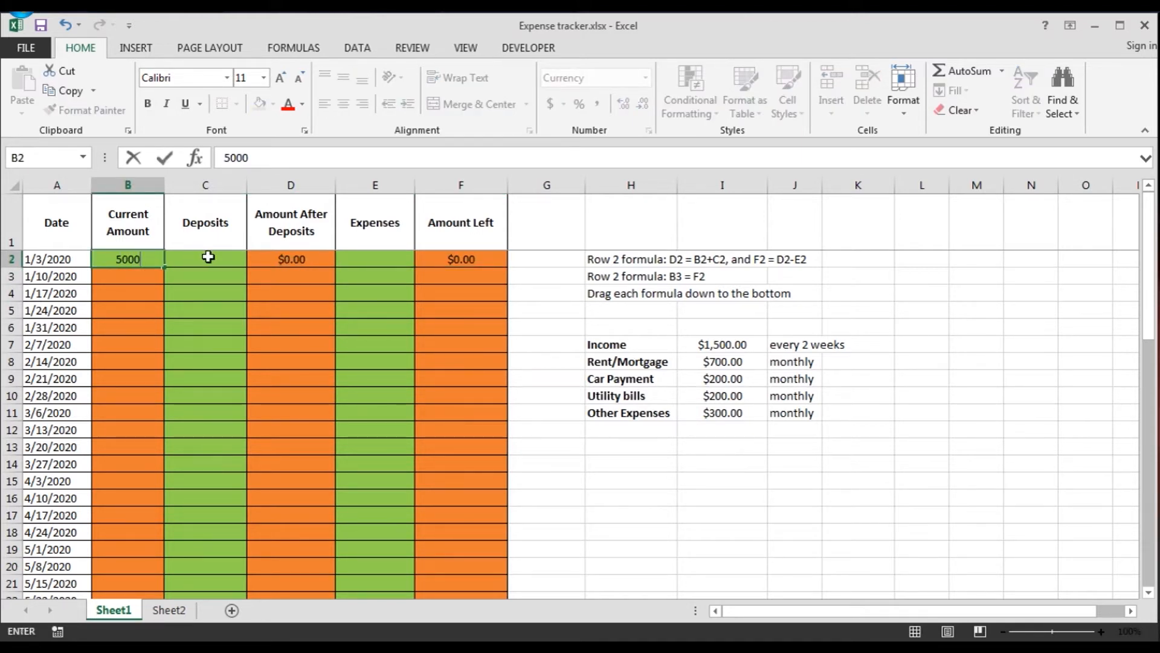
click(208, 257)
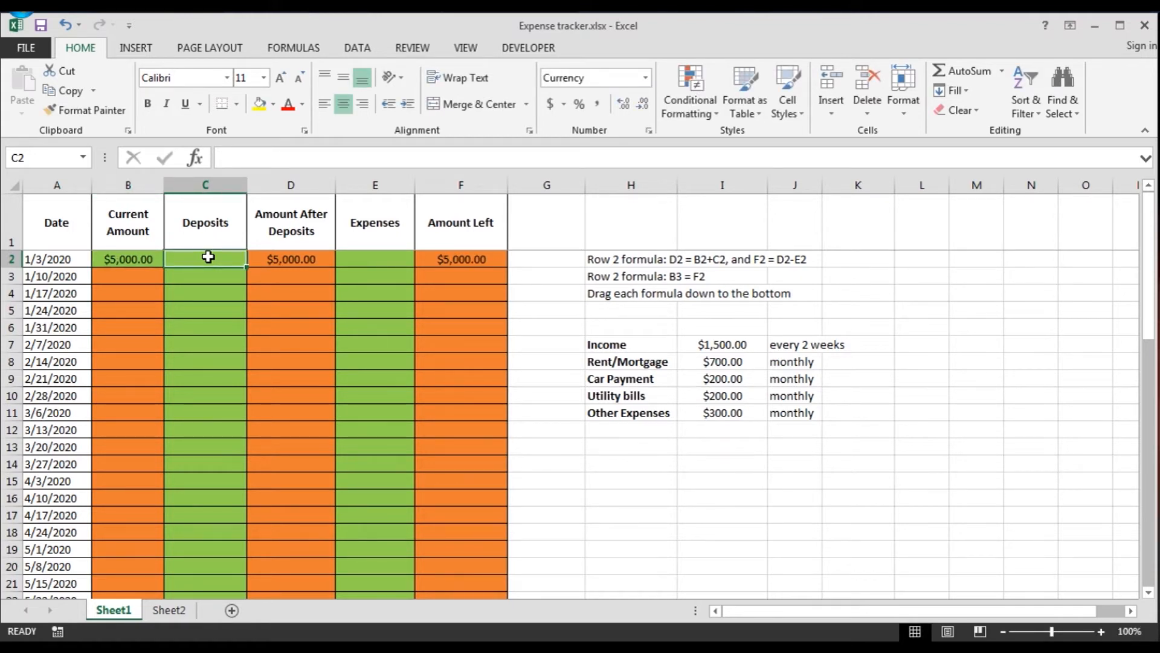
text(500)
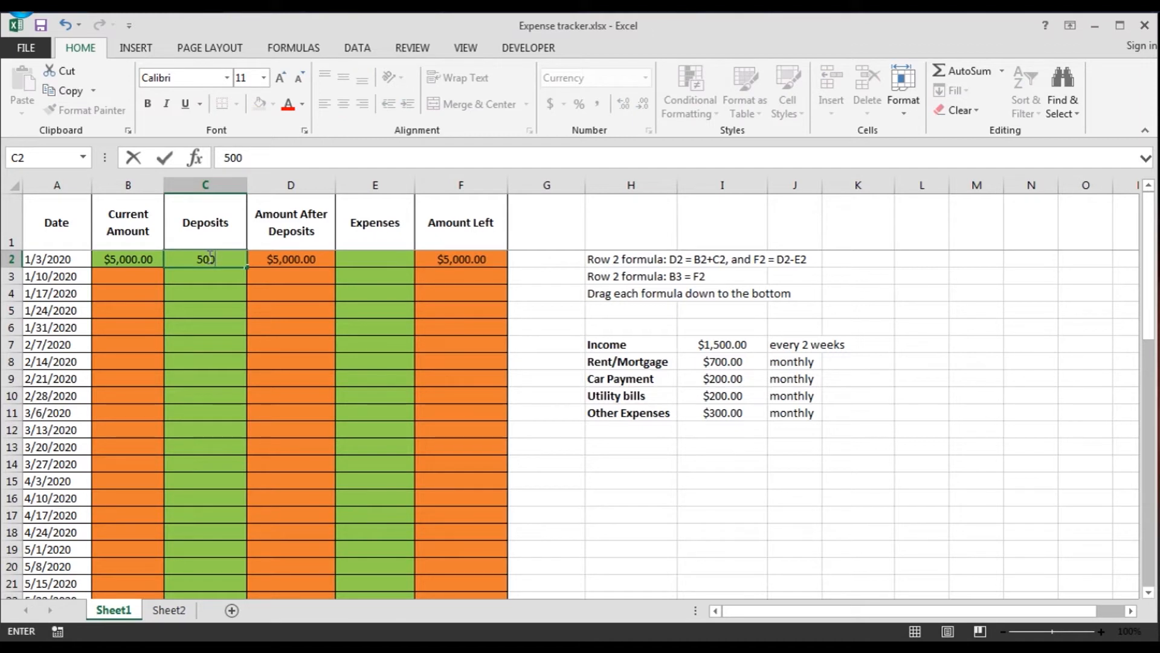
key(Return)
click(279, 260)
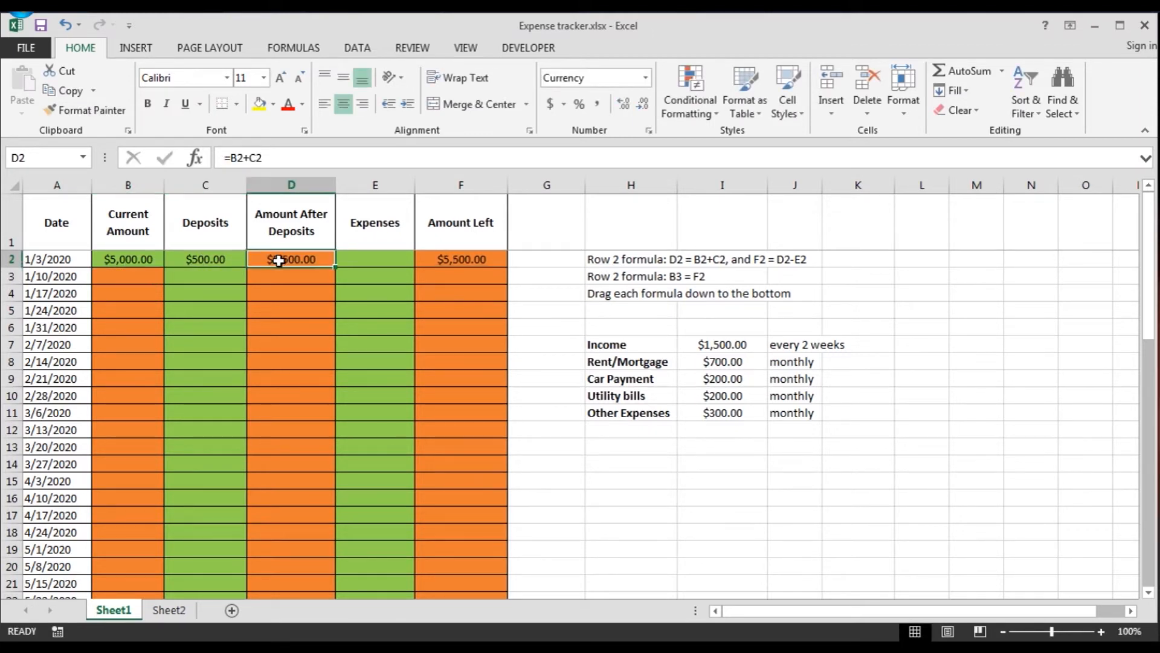
Enter 700 as the Expenses value in the 1/3/2020 row and check the Amount Left cell
click(375, 261)
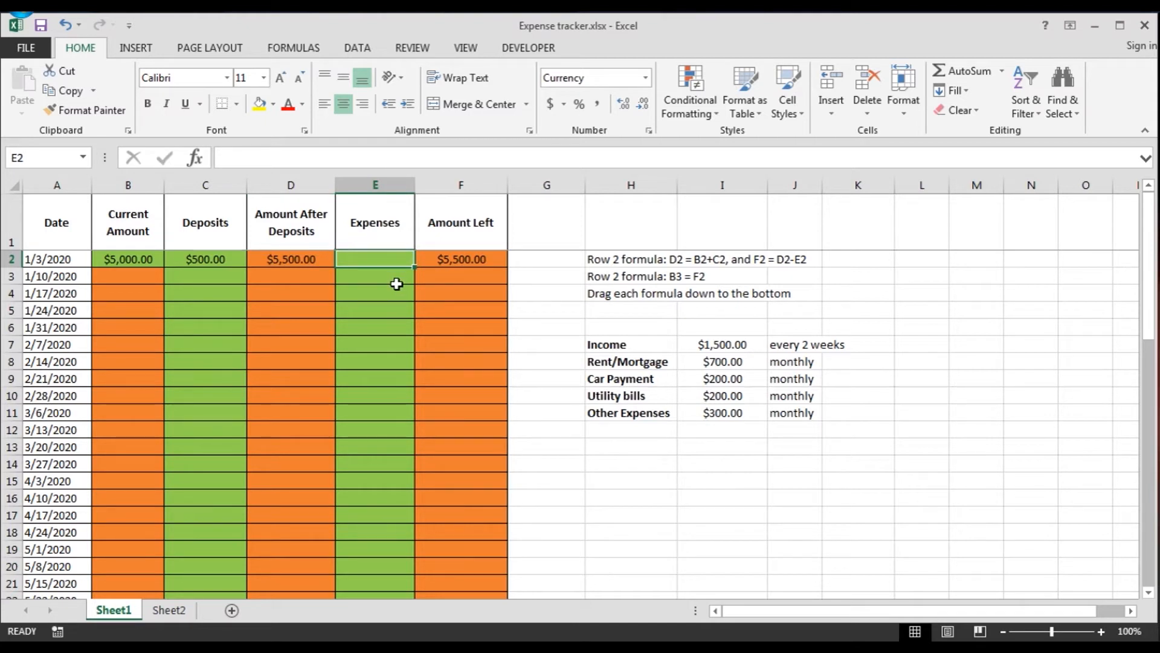
text(700)
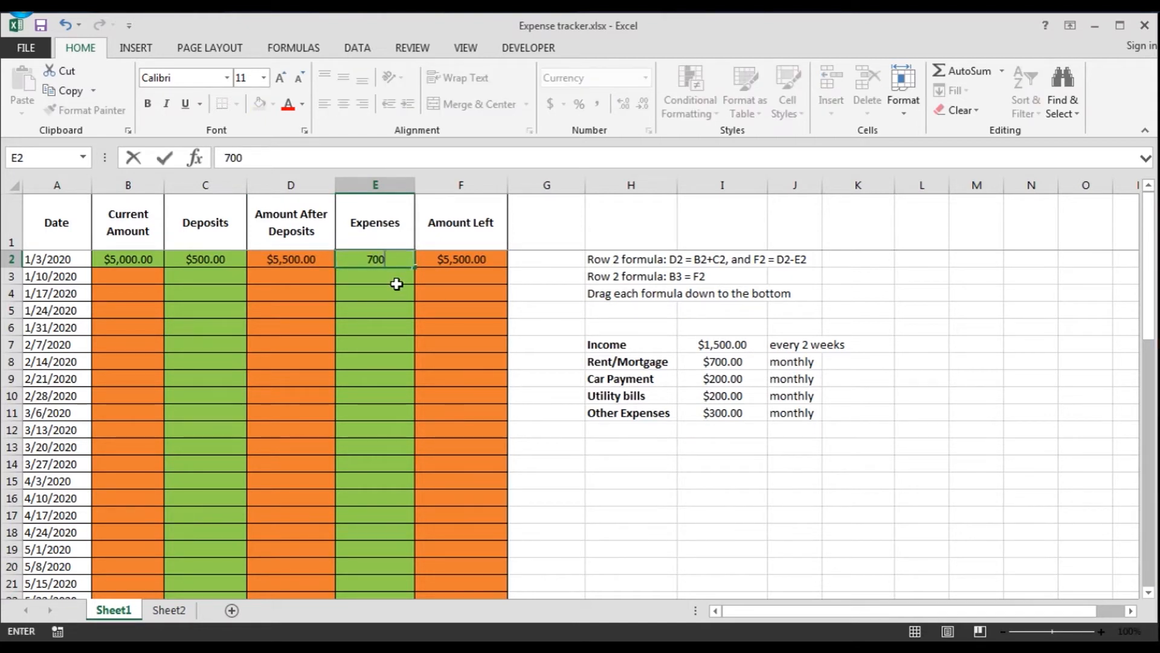
key(Return)
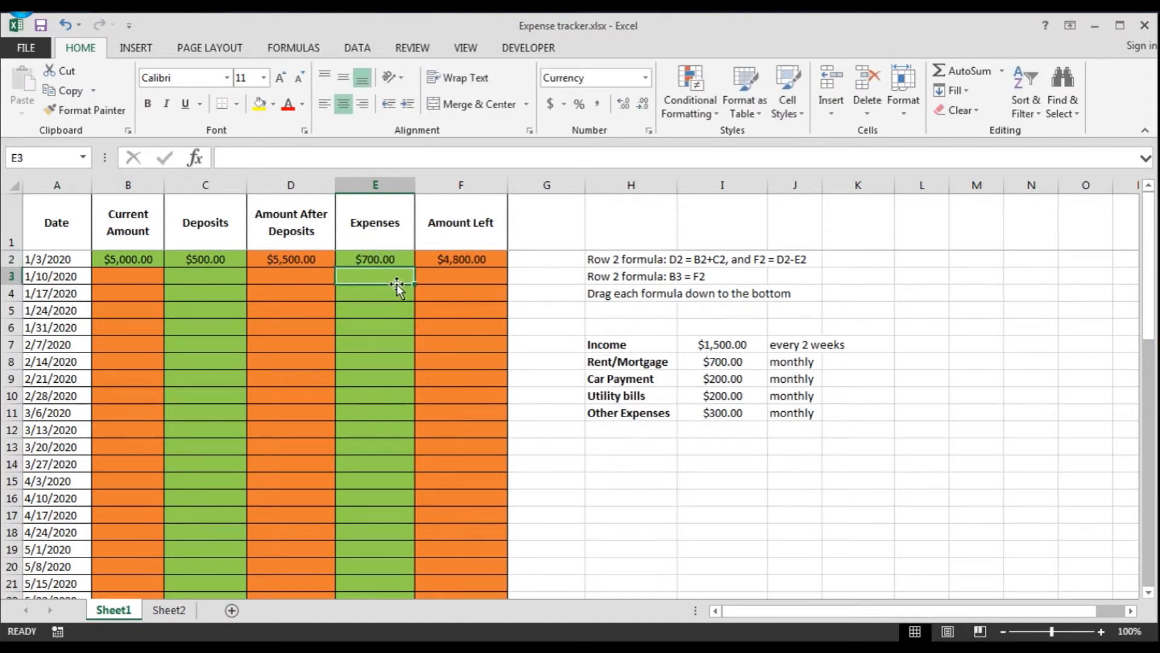
click(447, 259)
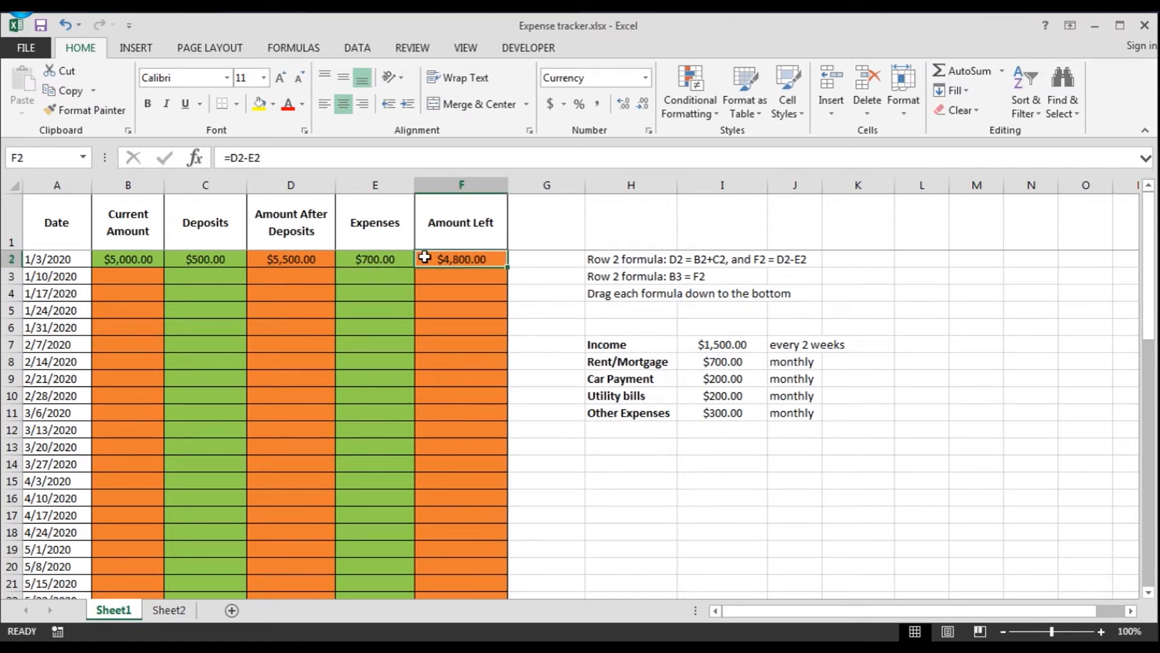
Enter the formula =F2 in cell B3 to carry the previous Amount Left into the 1/10/2020 row
click(125, 276)
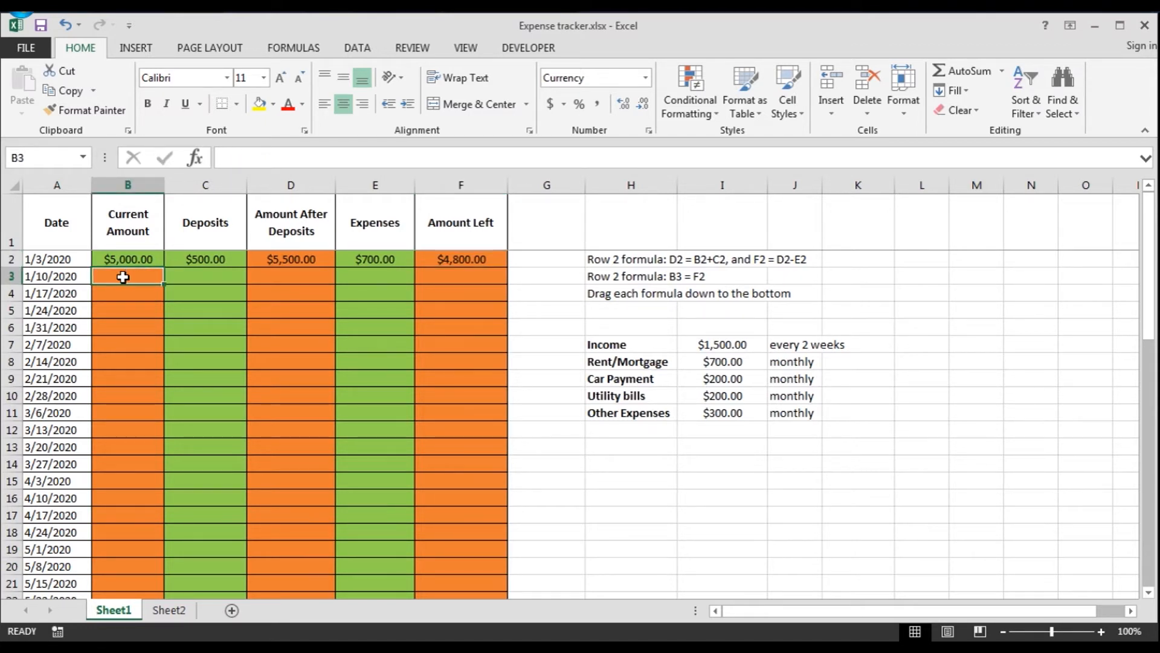
click(462, 259)
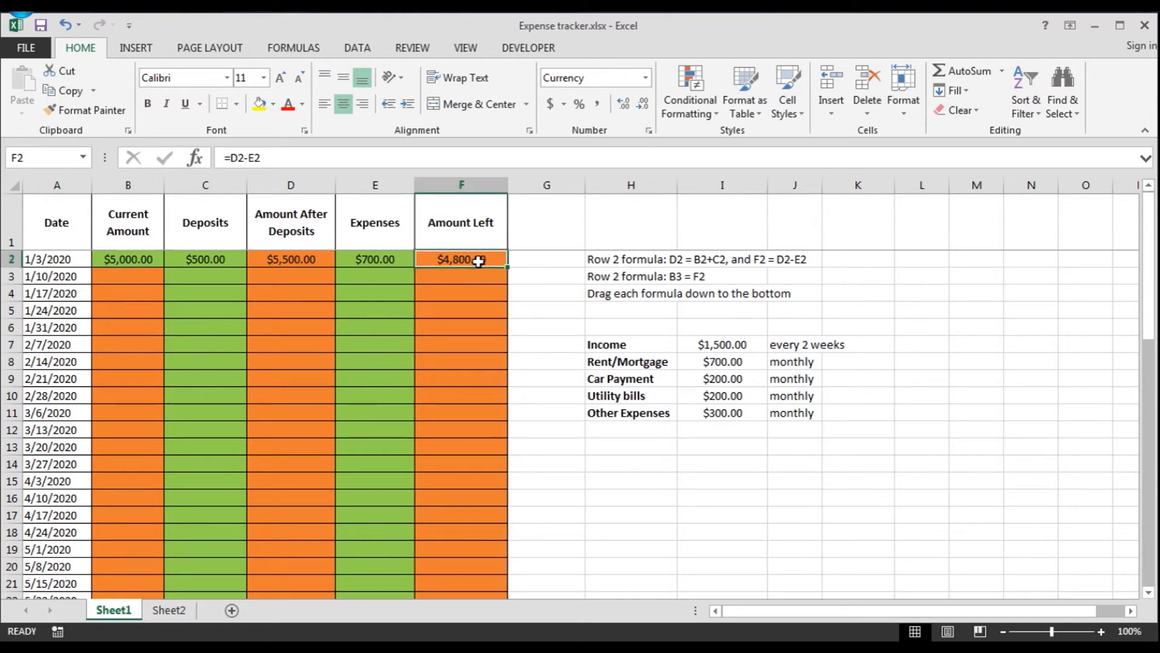
click(126, 276)
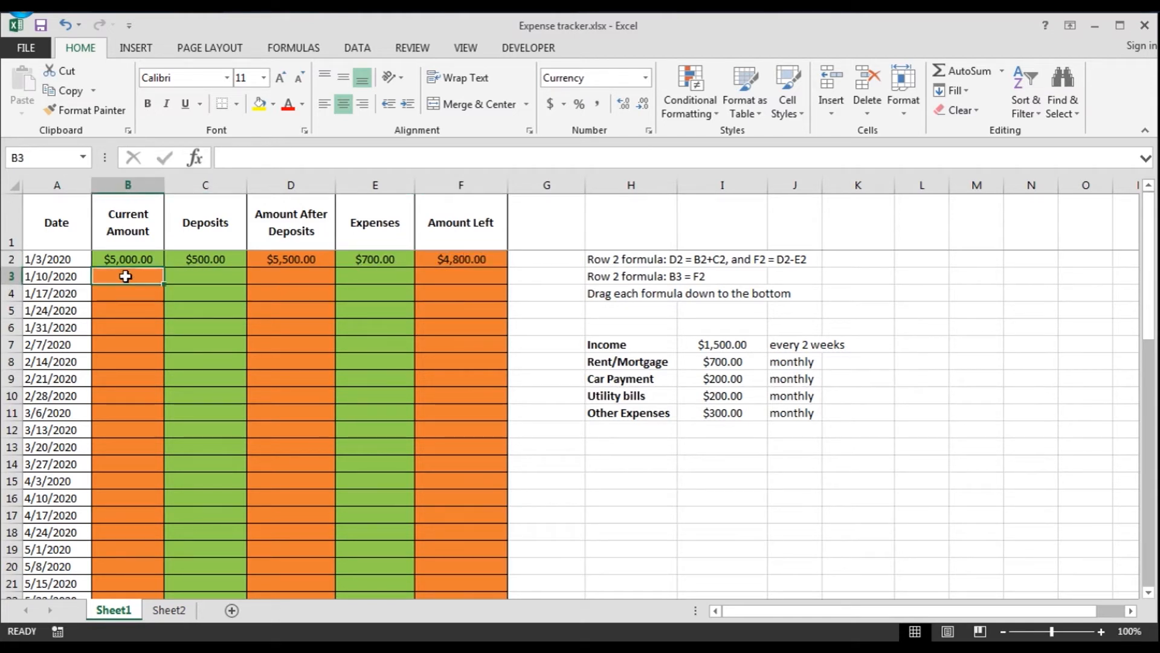
text(=)
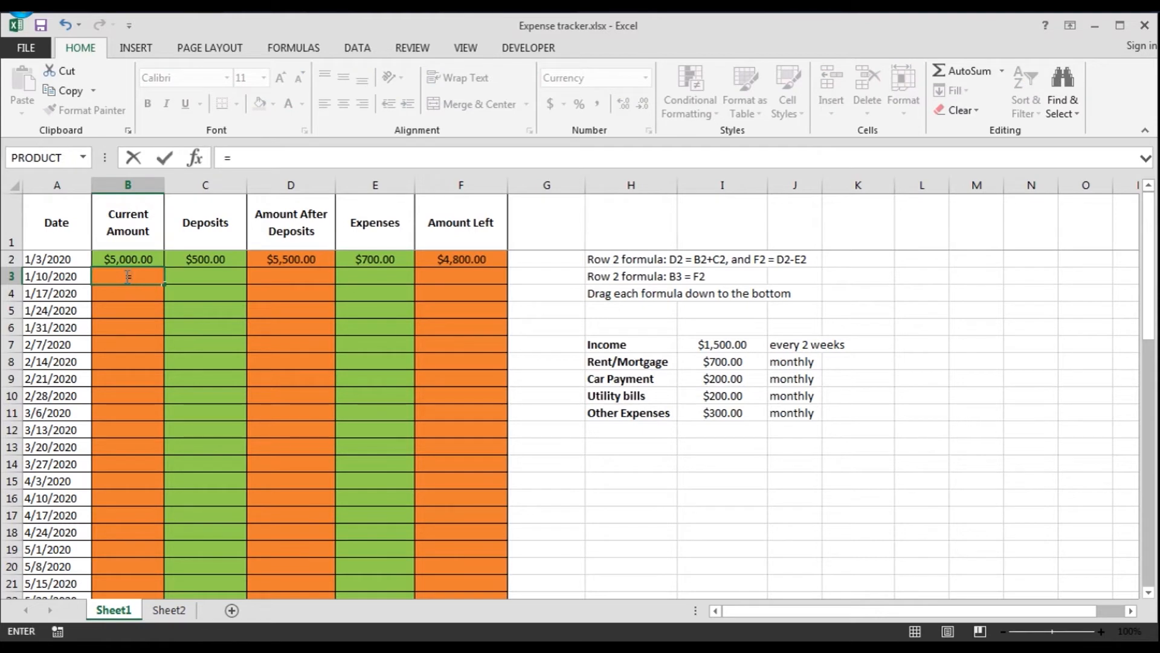
click(460, 259)
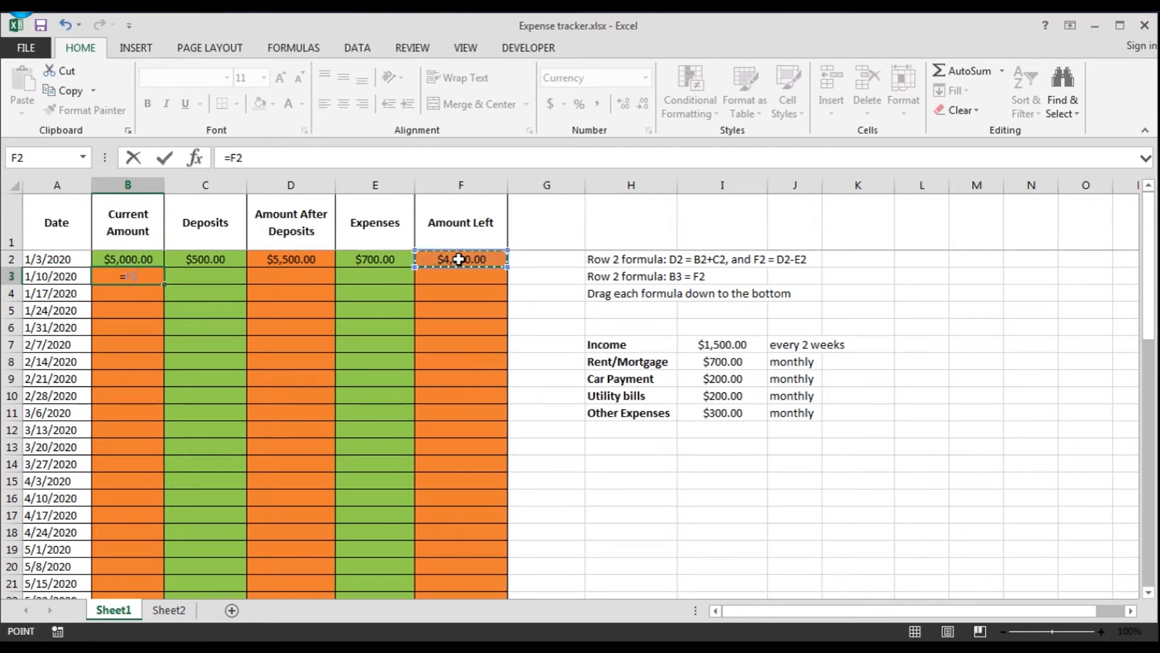
key(Return)
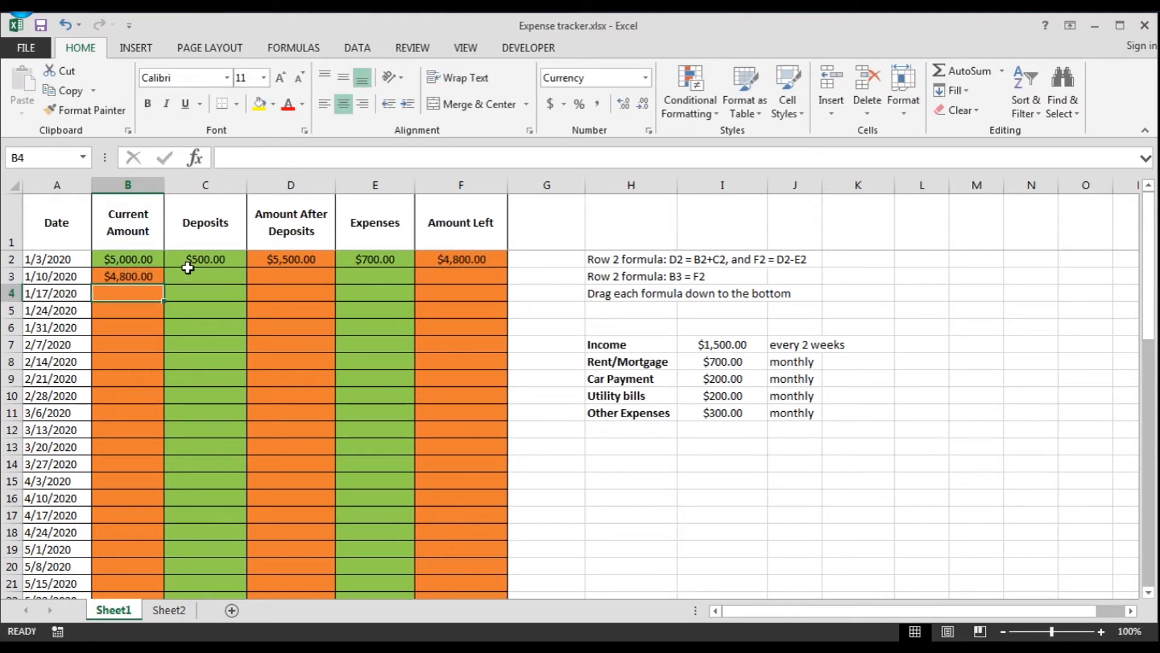
Change the Deposits value in the 1/3/2020 row to 600
click(209, 257)
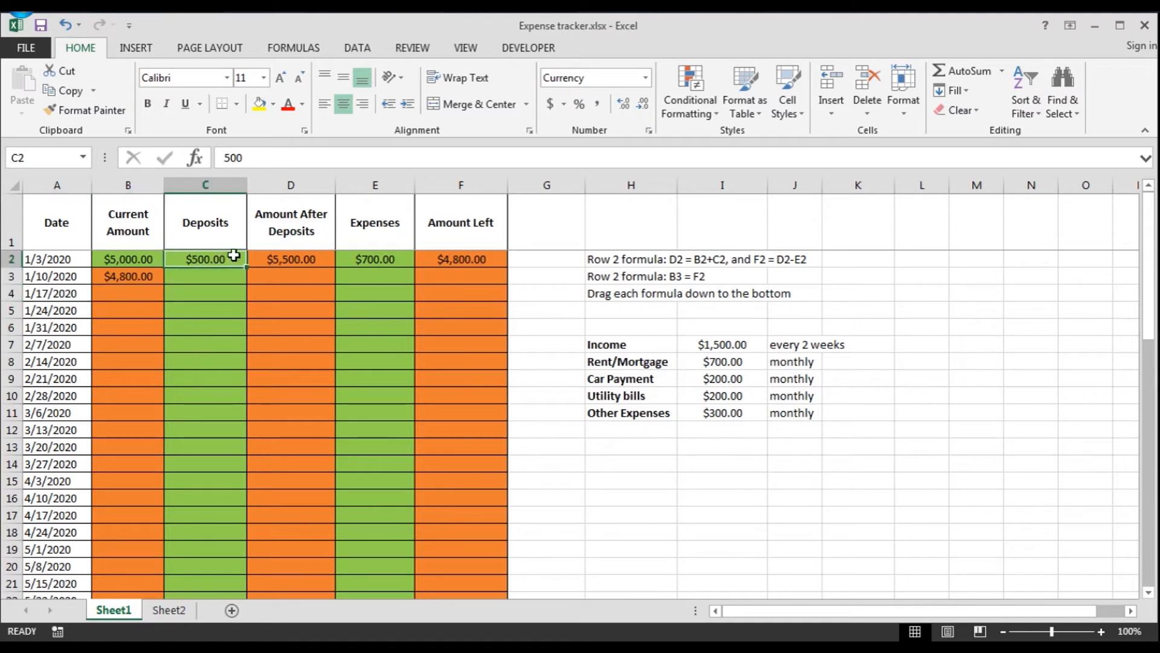
text(600)
key(Return)
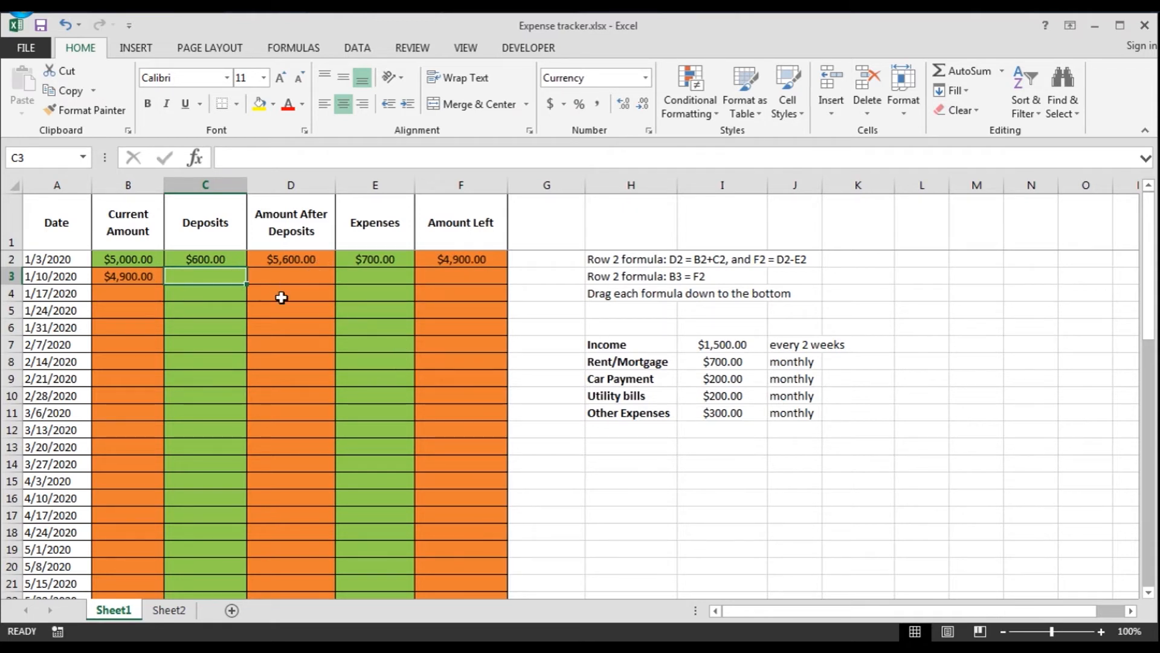
Fill the Current Amount formula in cell B3 down through the 1/1/2021 row
scroll(288, 274, down, 11)
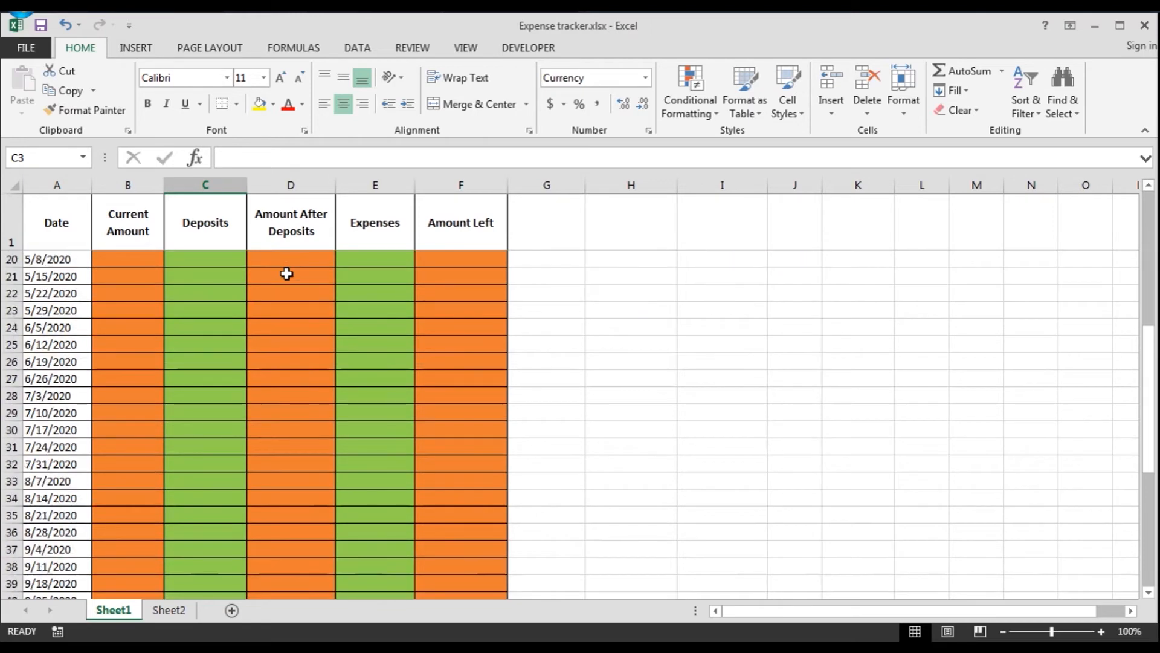
scroll(286, 274, up, 11)
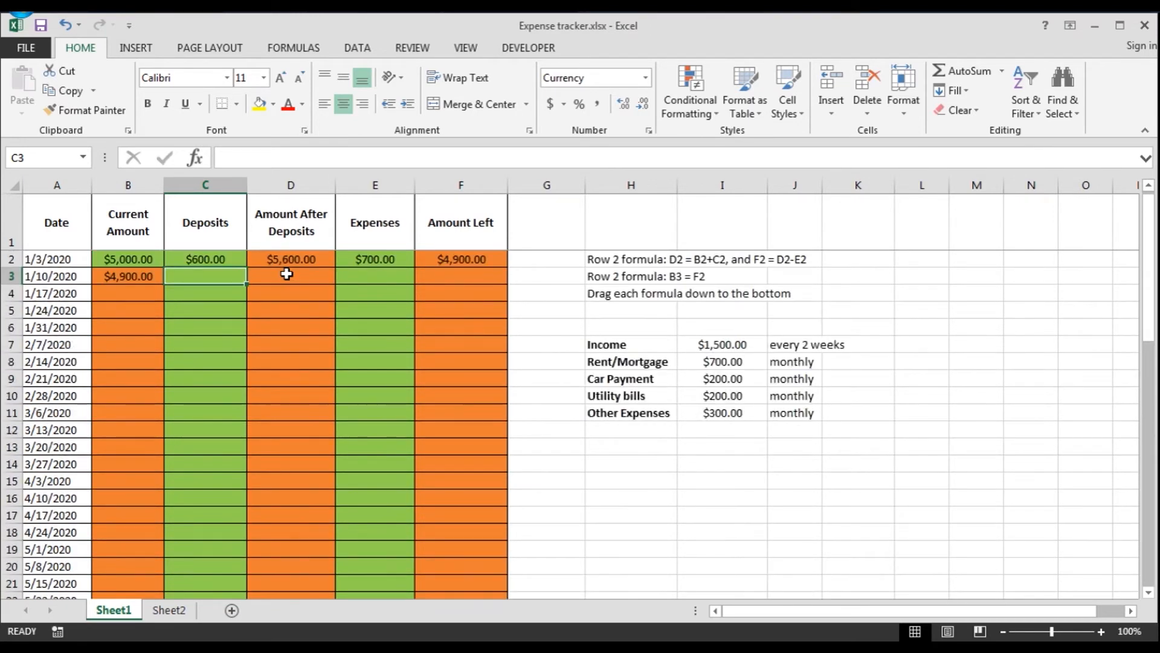
click(123, 278)
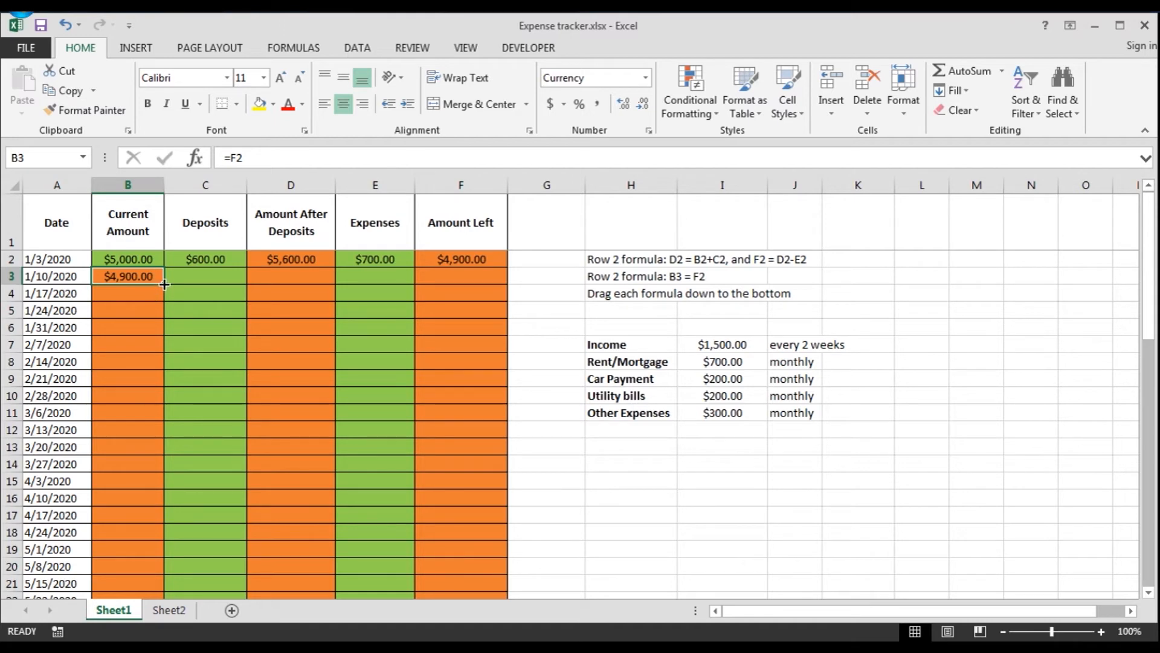
drag(163, 283, 140, 568)
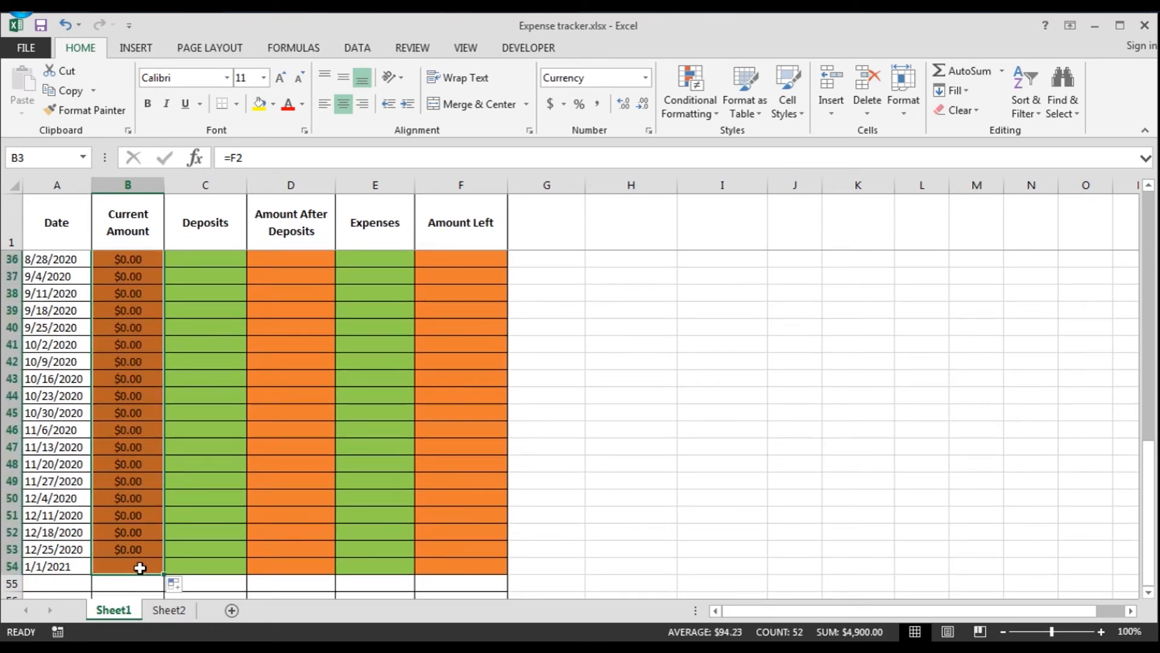
scroll(245, 515, up, 11)
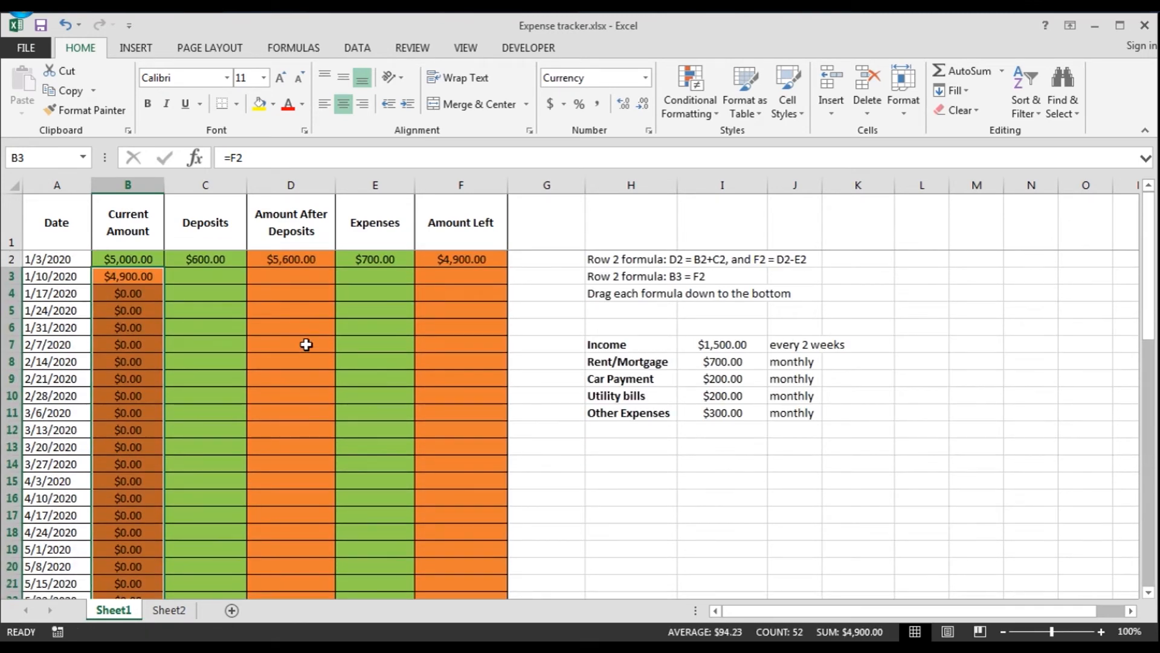
Fill the Amount After Deposits formula in cell D2 down through the 1/1/2021 row
click(302, 258)
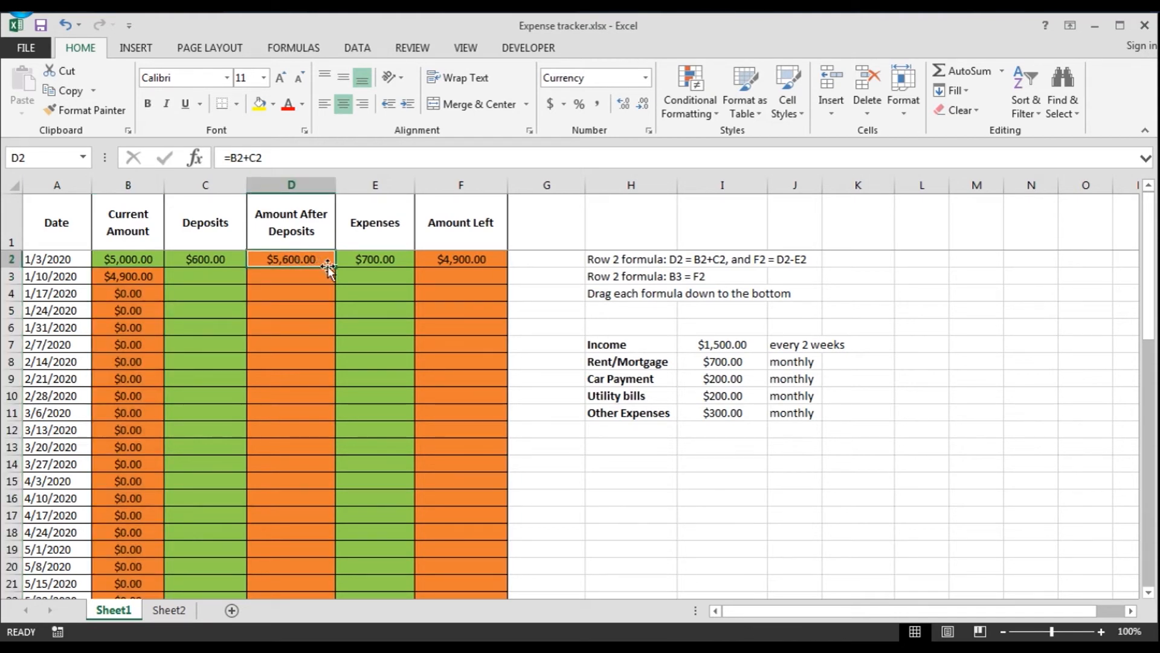
drag(334, 266, 316, 565)
scroll(413, 356, up, 9)
scroll(413, 357, up, 3)
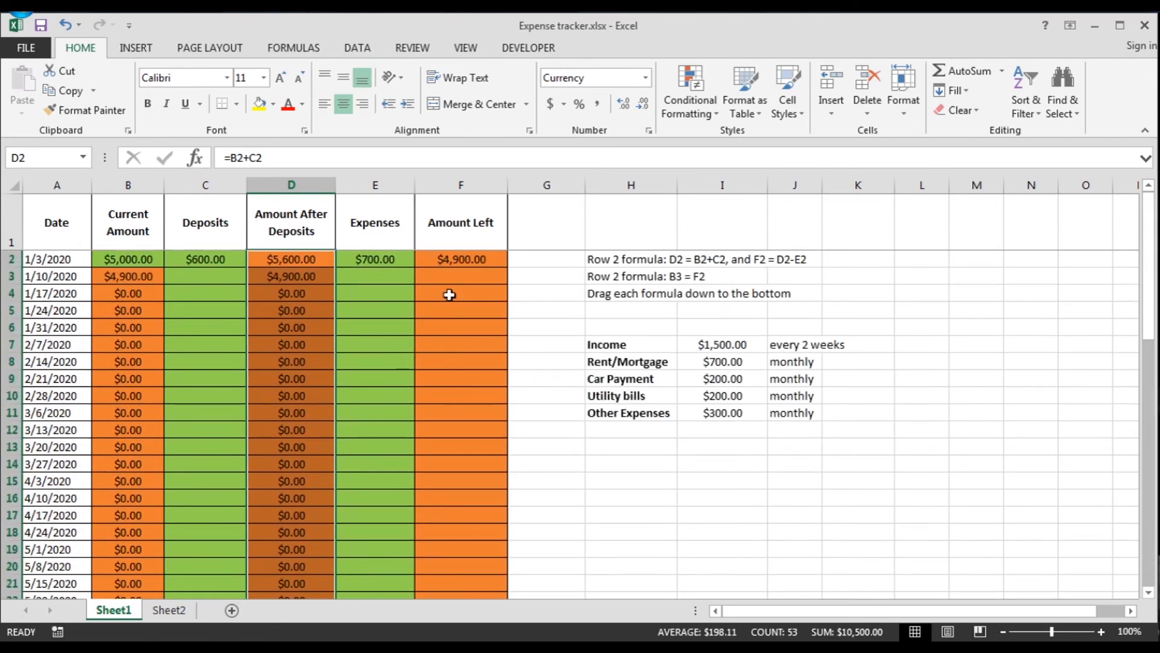
Fill the Amount Left formula in cell F2 down through the 1/1/2021 row
click(454, 260)
drag(508, 267, 480, 567)
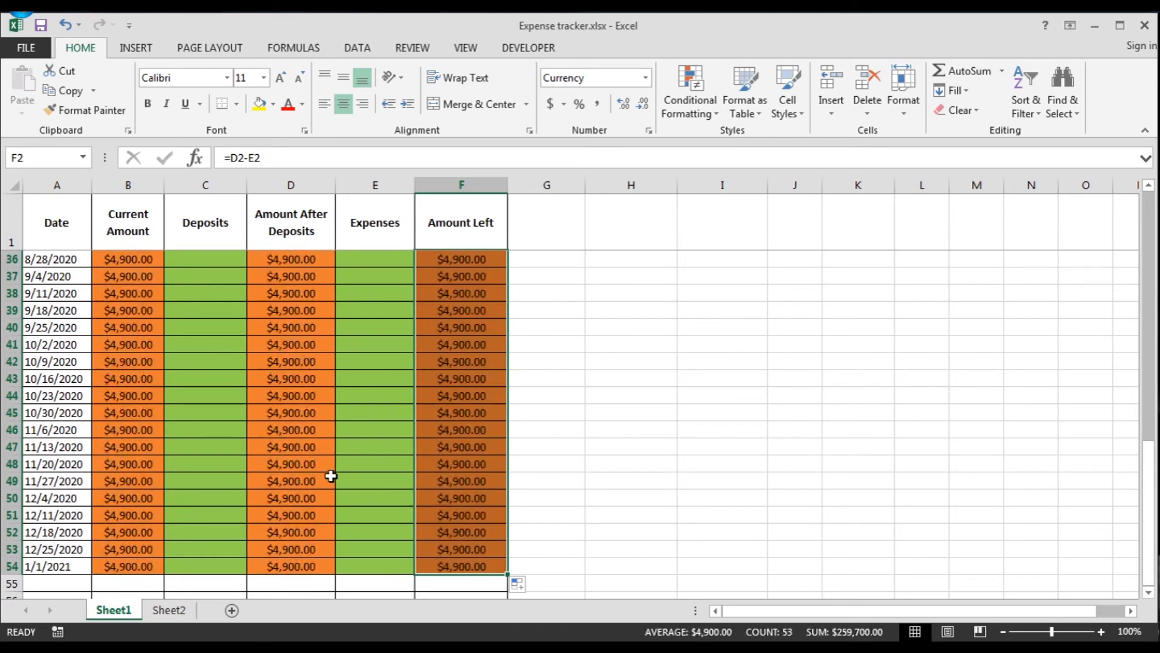
click(301, 461)
scroll(354, 496, up, 11)
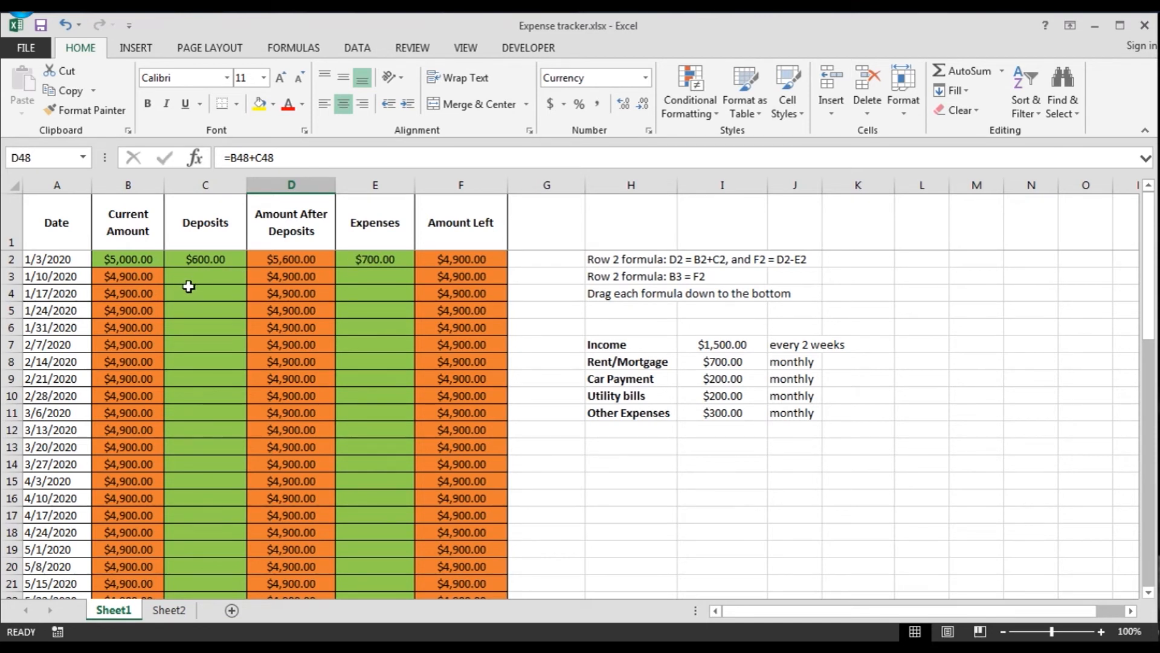
click(208, 290)
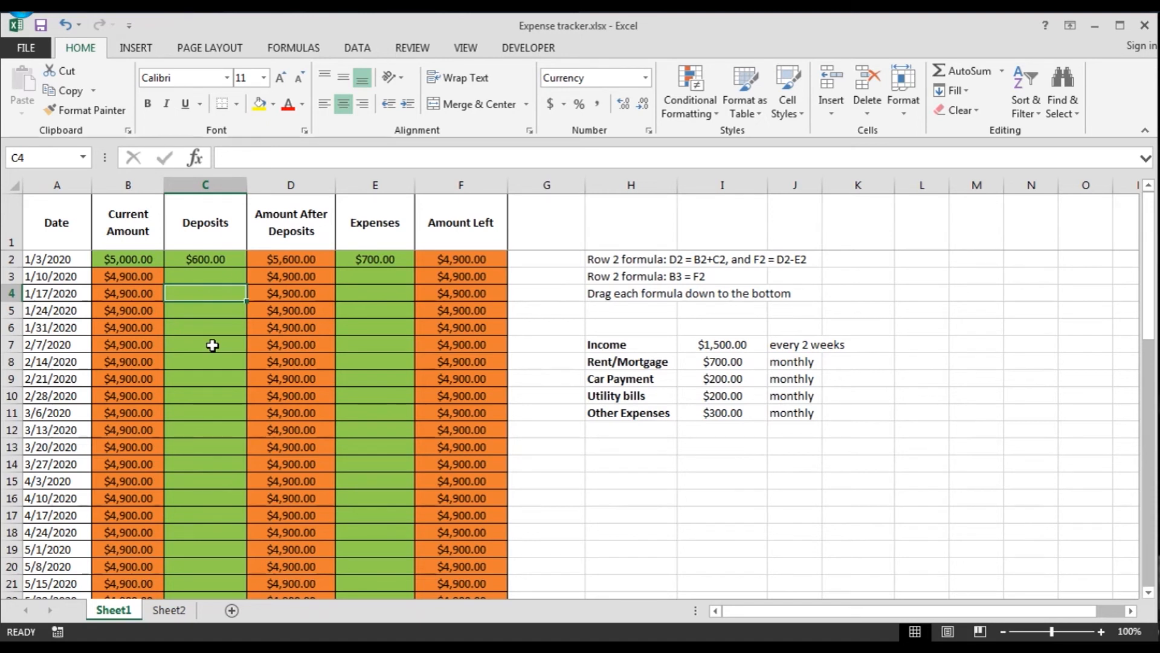
text(=)
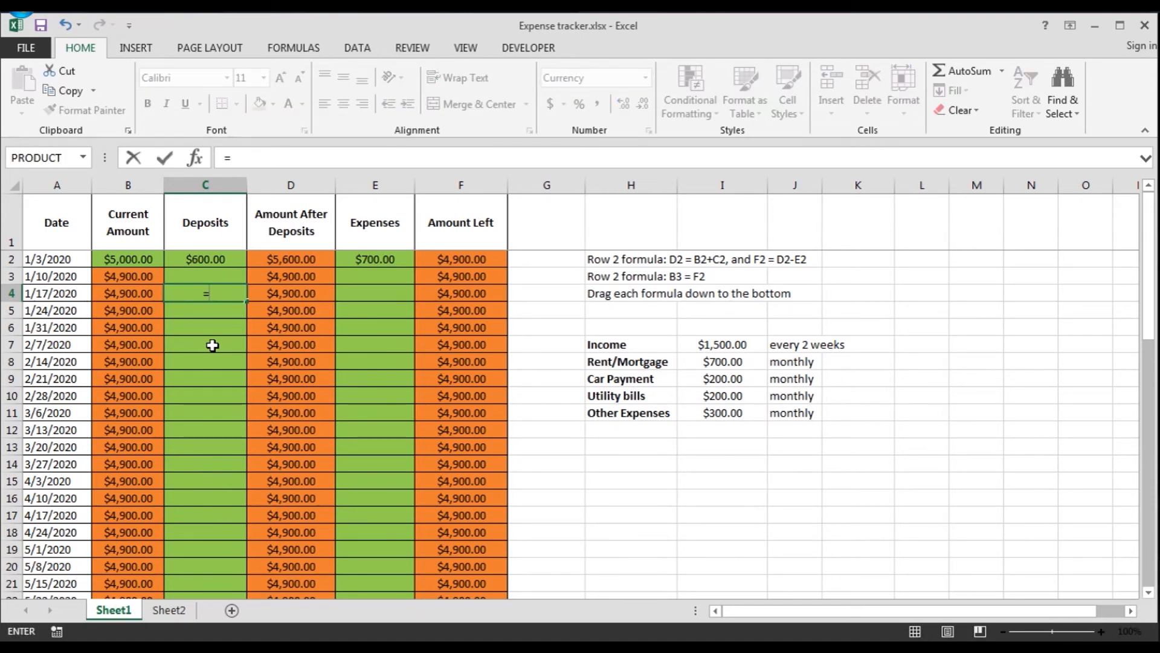
click(374, 309)
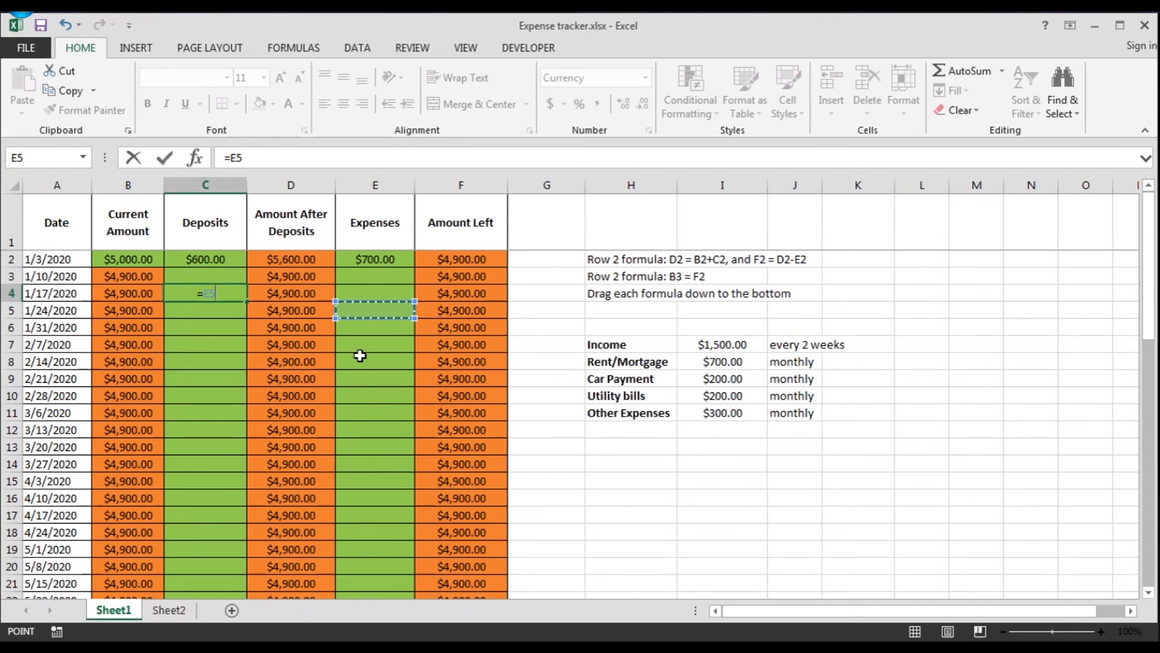
key(Escape)
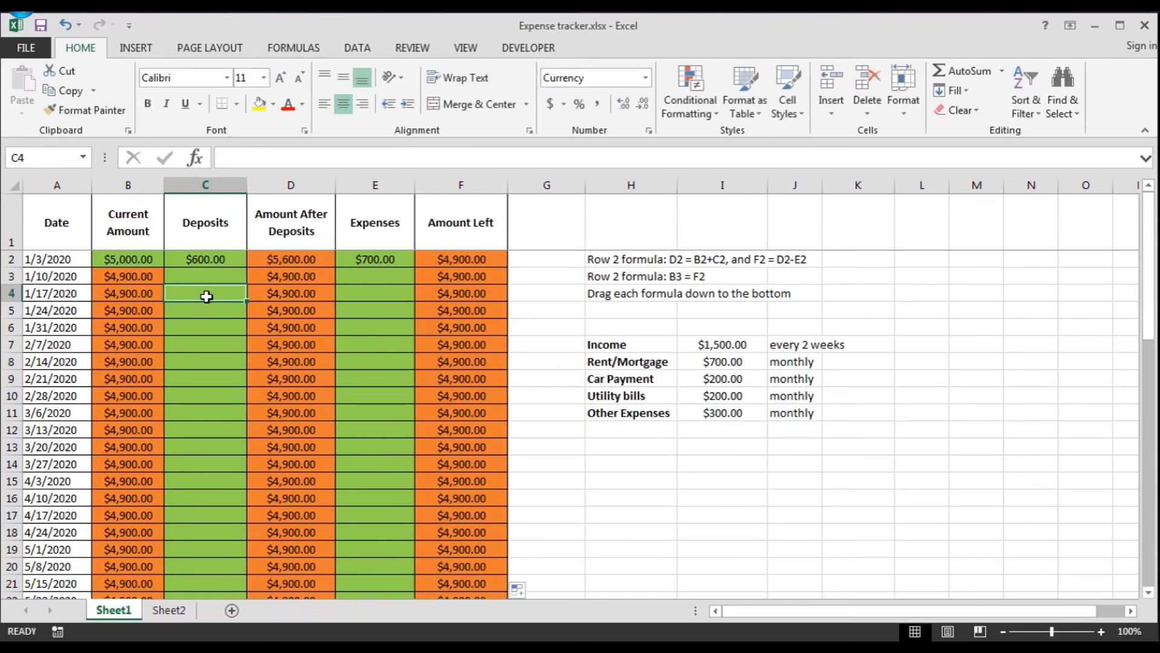
Enter the formula =700+200+200 in cell C4, the Deposits value for the 1/17/2020 row
text(=)
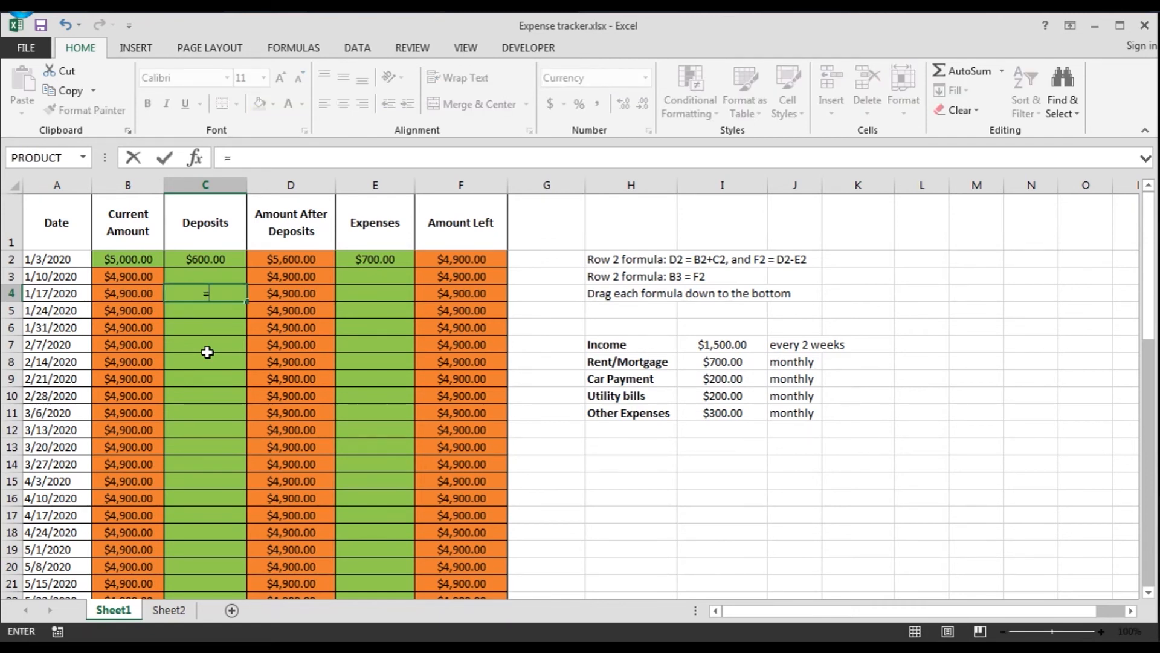
text(700+)
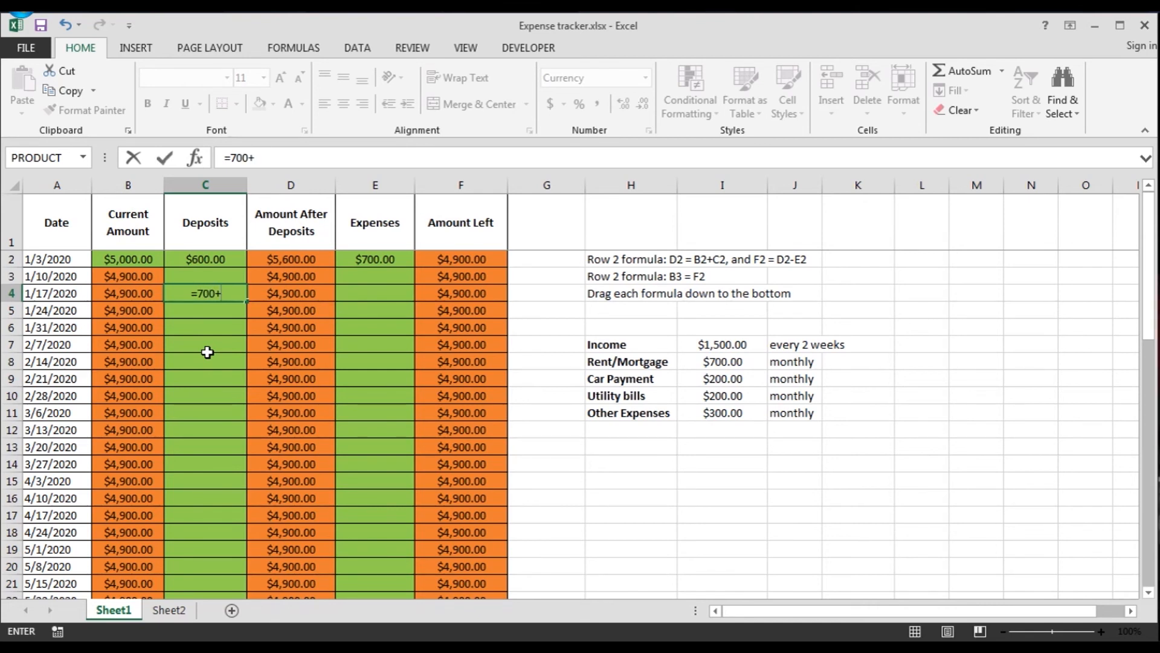
text(200+200)
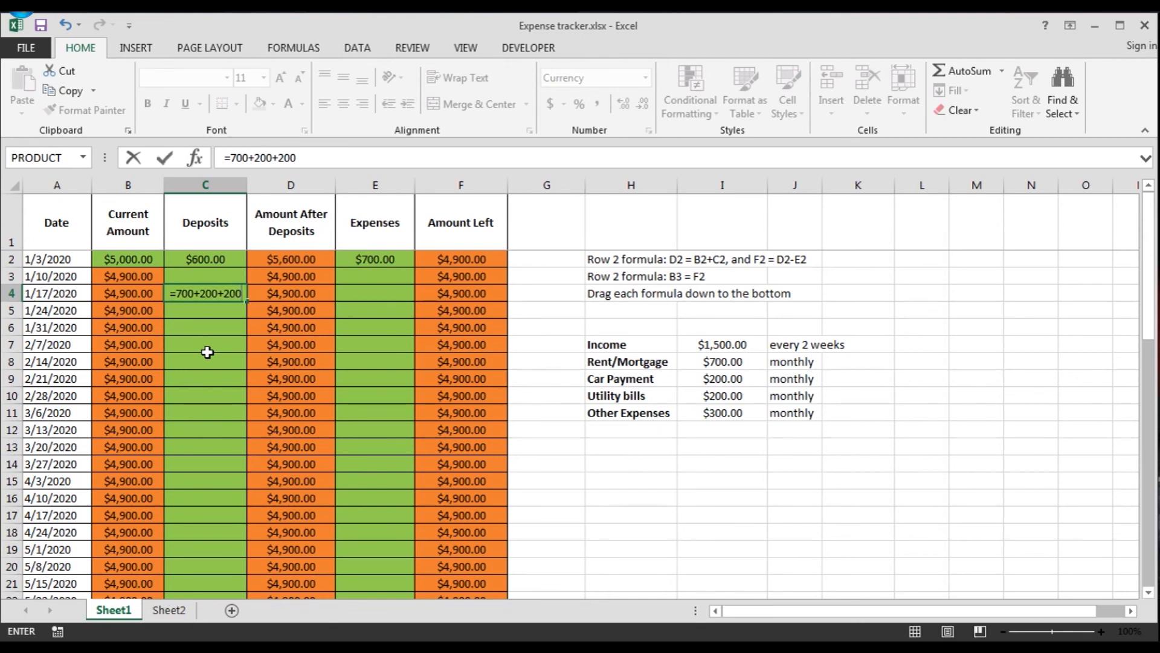
key(Return)
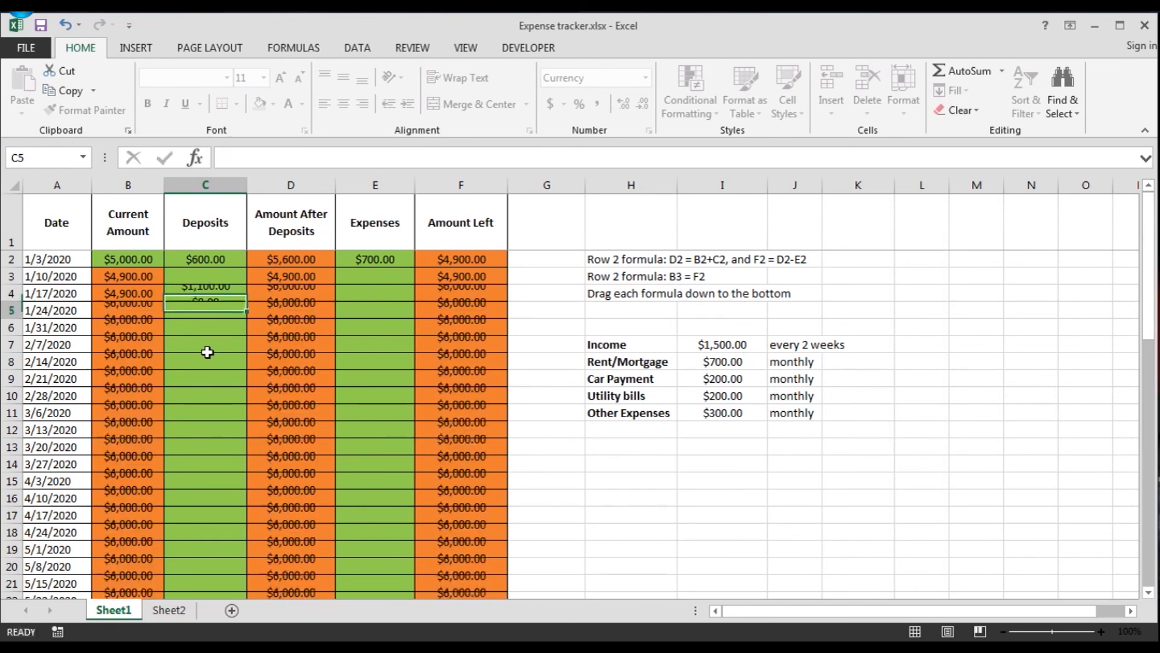